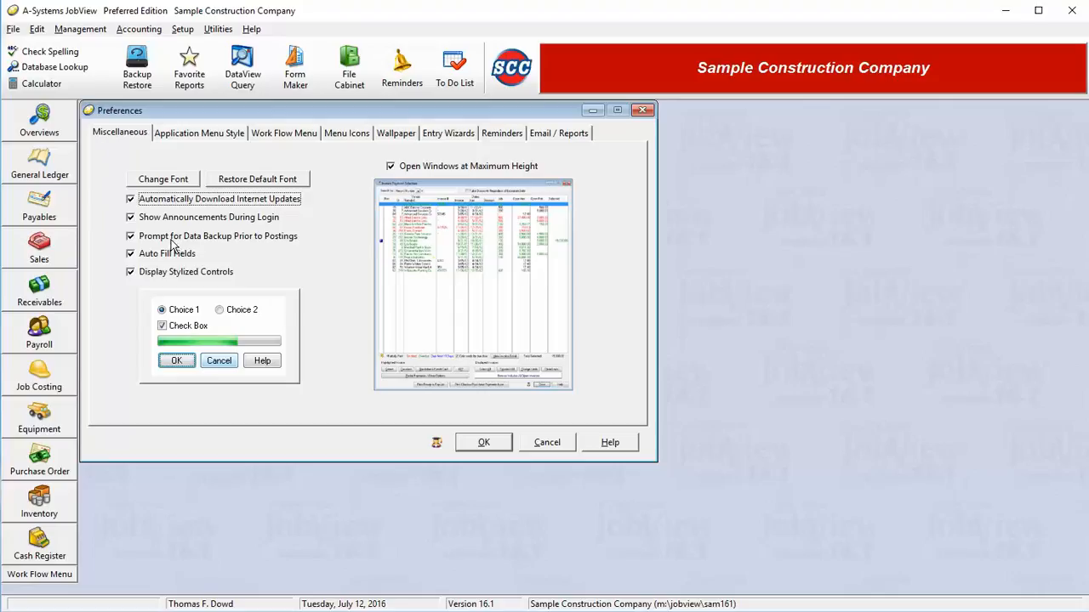
Turn 'Open Windows at Maximum Height' off and back on so it stays enabled.
double_click(173, 240)
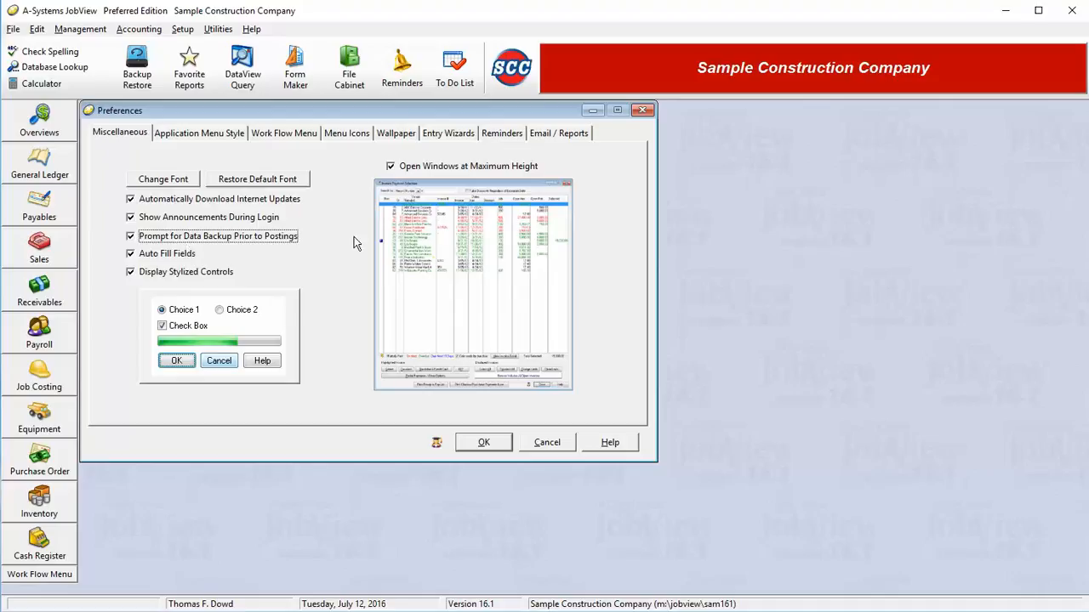
double_click(474, 170)
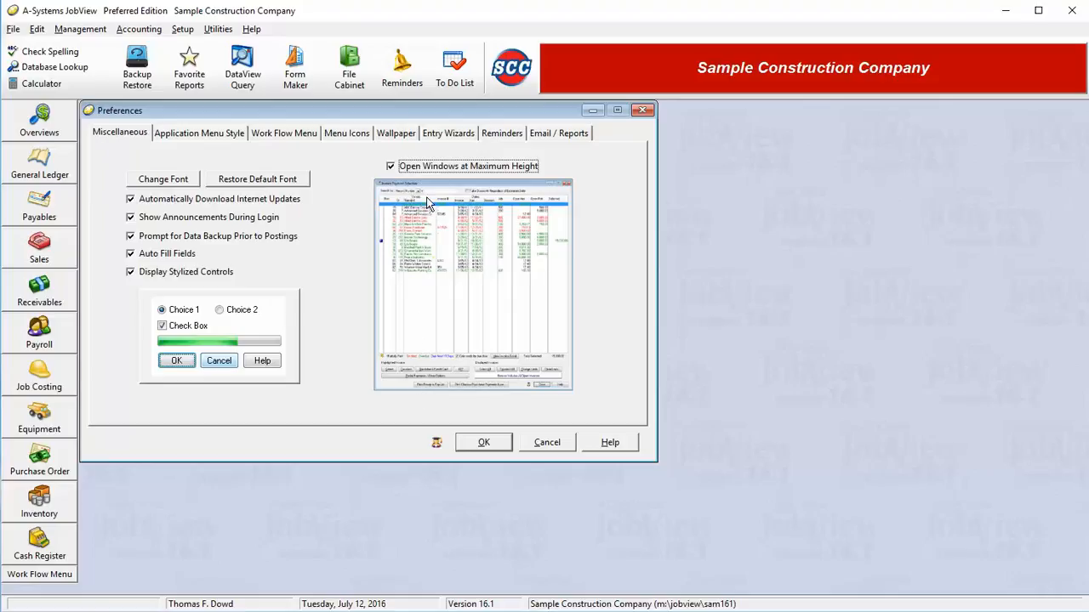
click(390, 167)
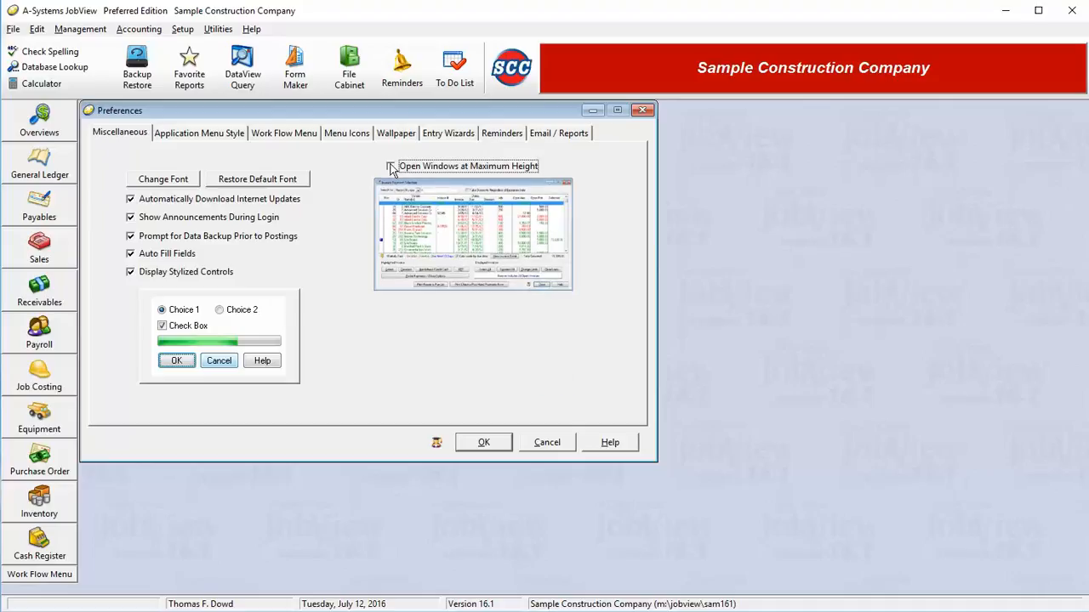
click(390, 167)
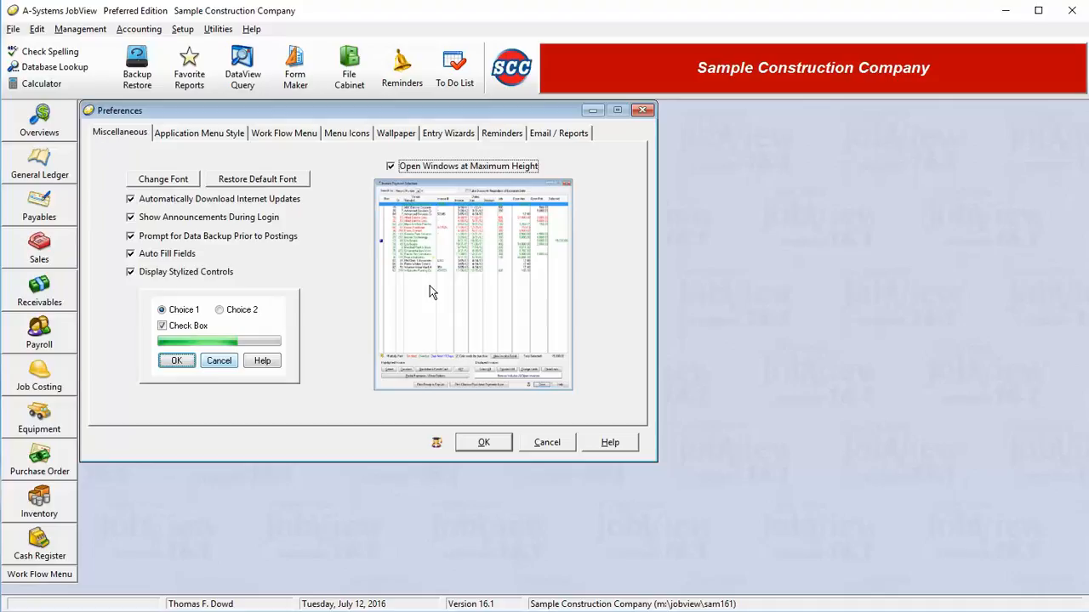
click(219, 138)
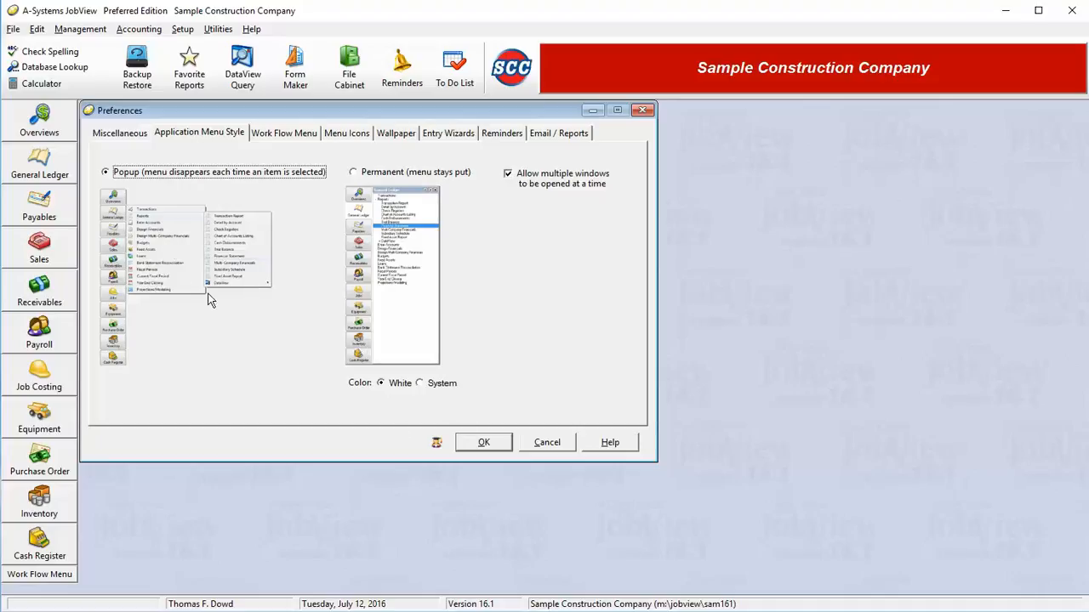
Try the Permanent menu style, go back to Popup, and save the preferences.
click(393, 173)
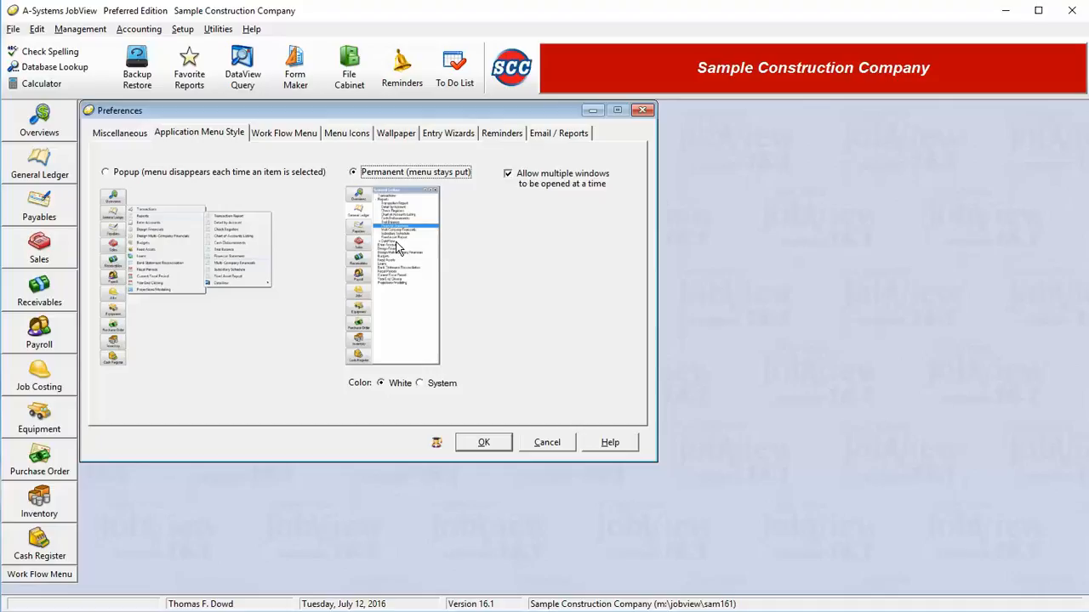
click(266, 175)
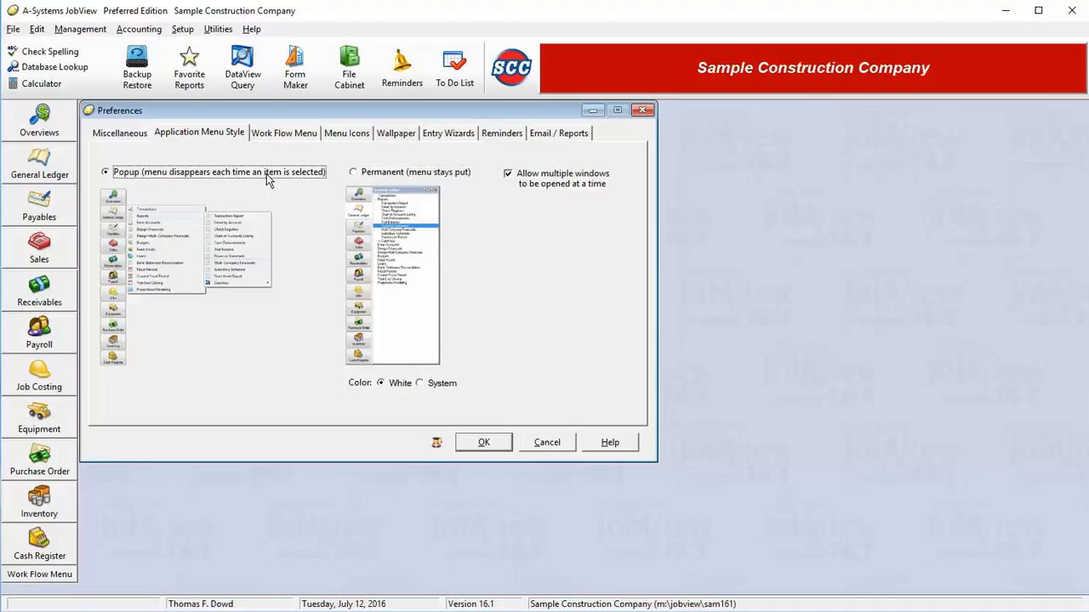
click(481, 443)
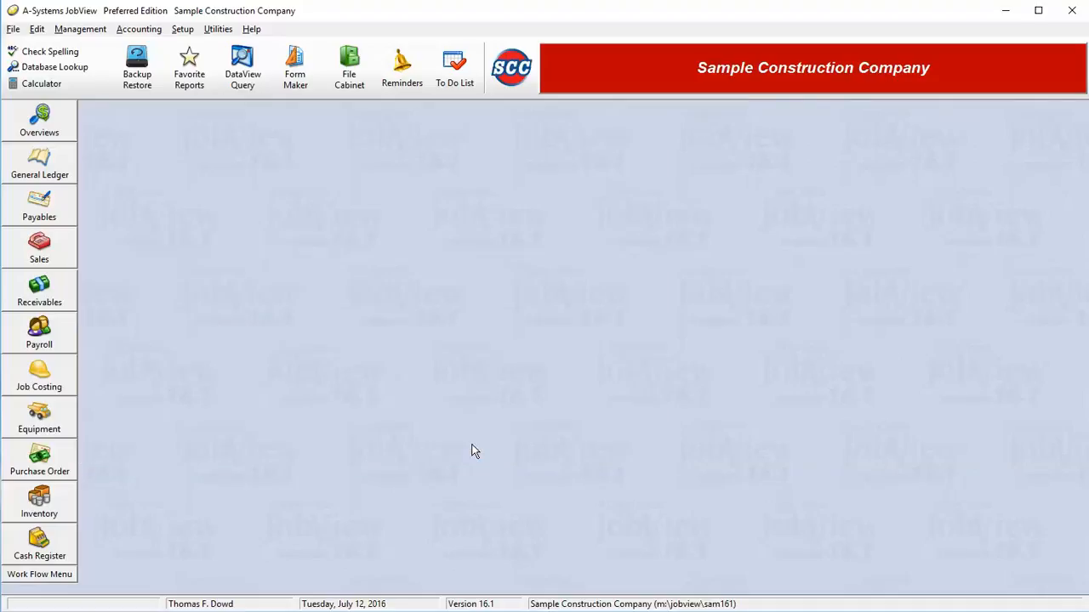
Open the Accounts Payable work flow, then open and close the Vendors list.
click(39, 215)
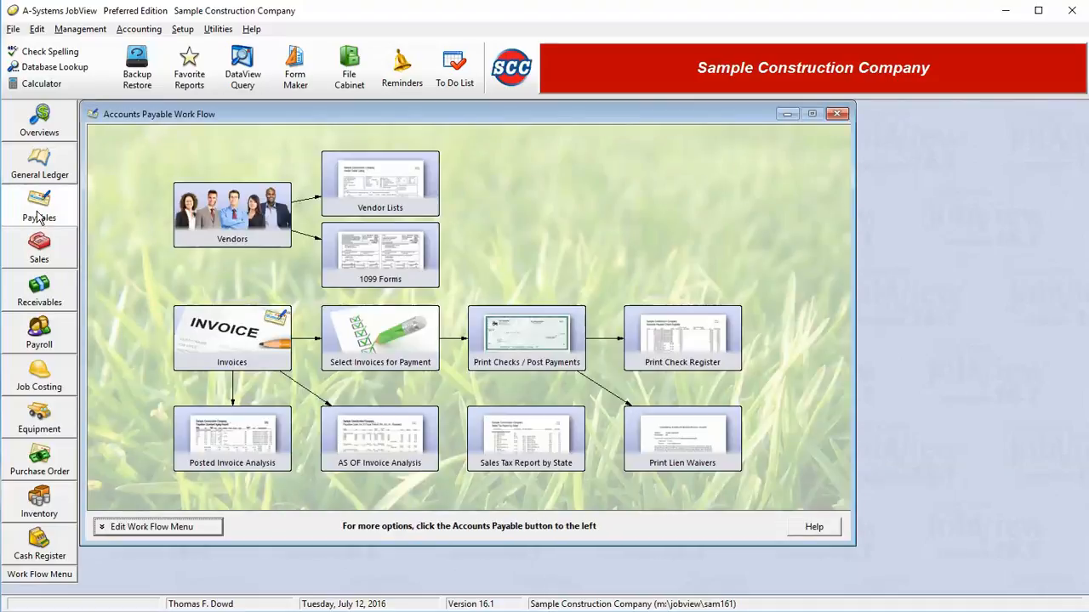
click(36, 213)
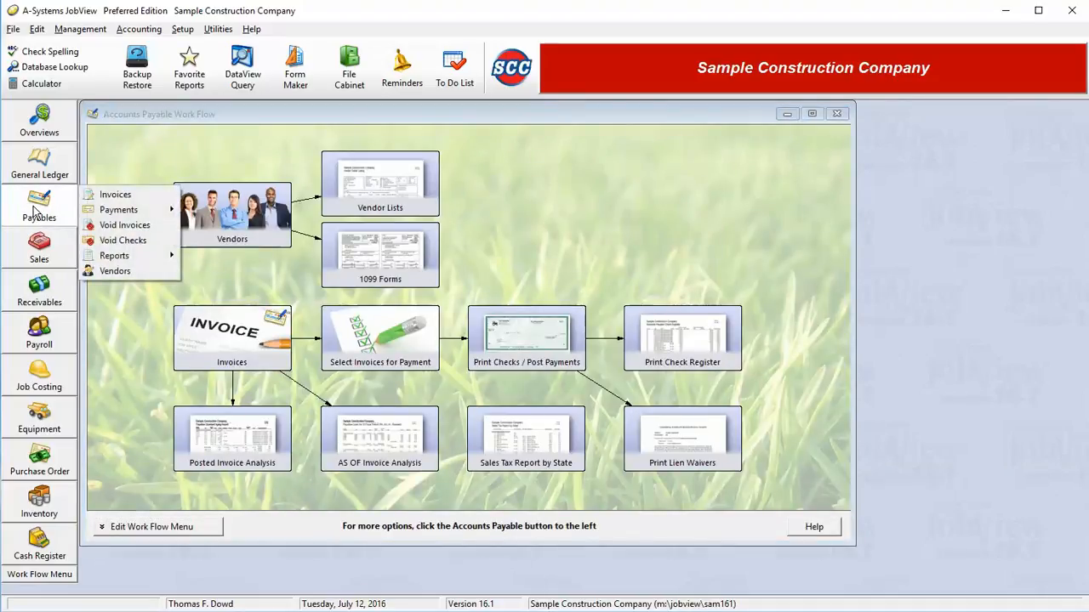
click(154, 272)
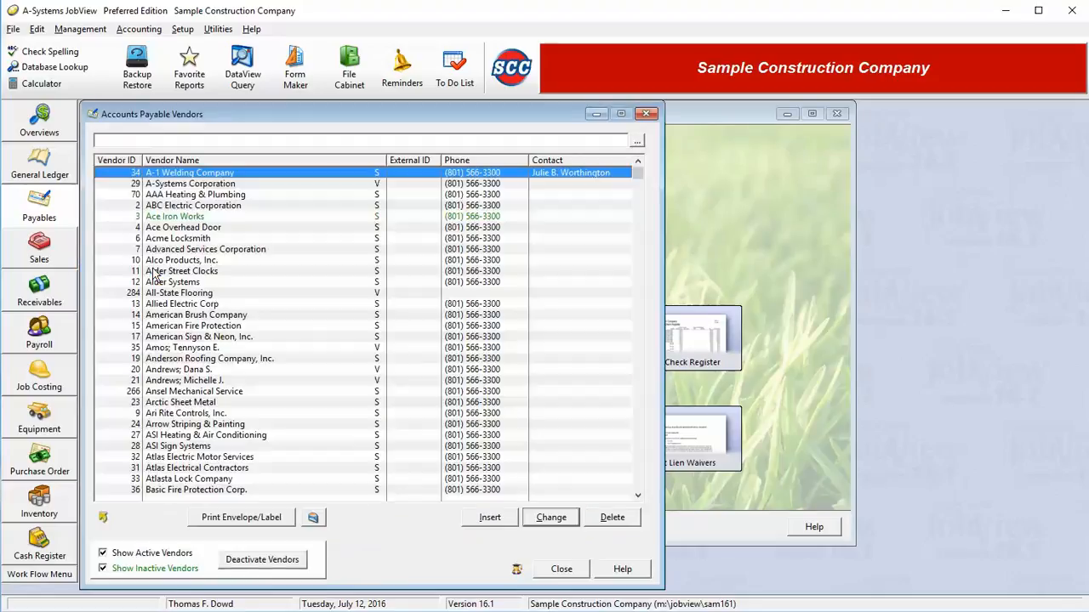
click(561, 573)
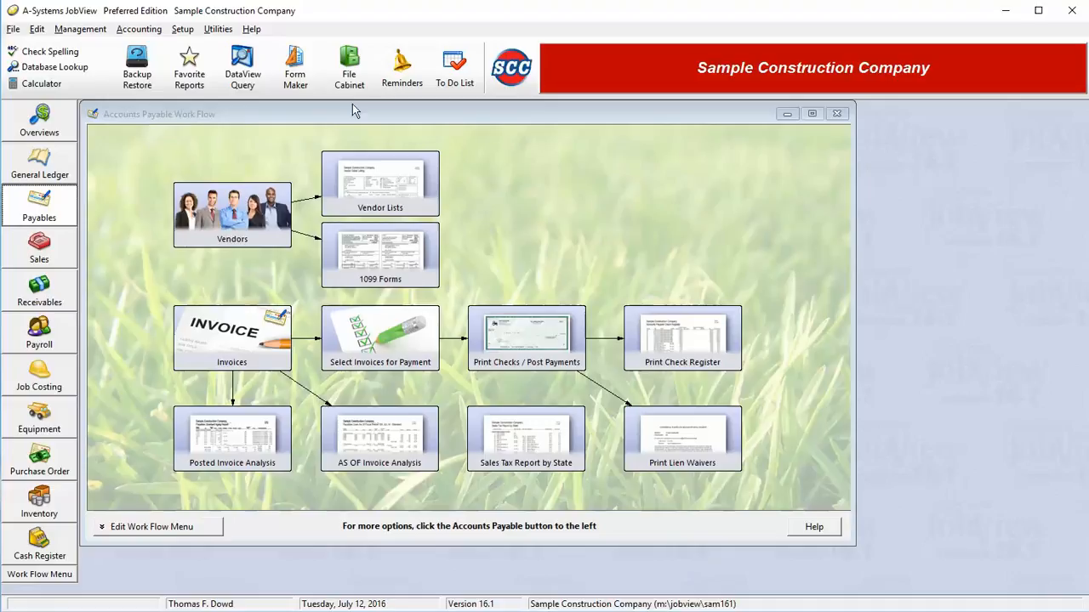
click(183, 29)
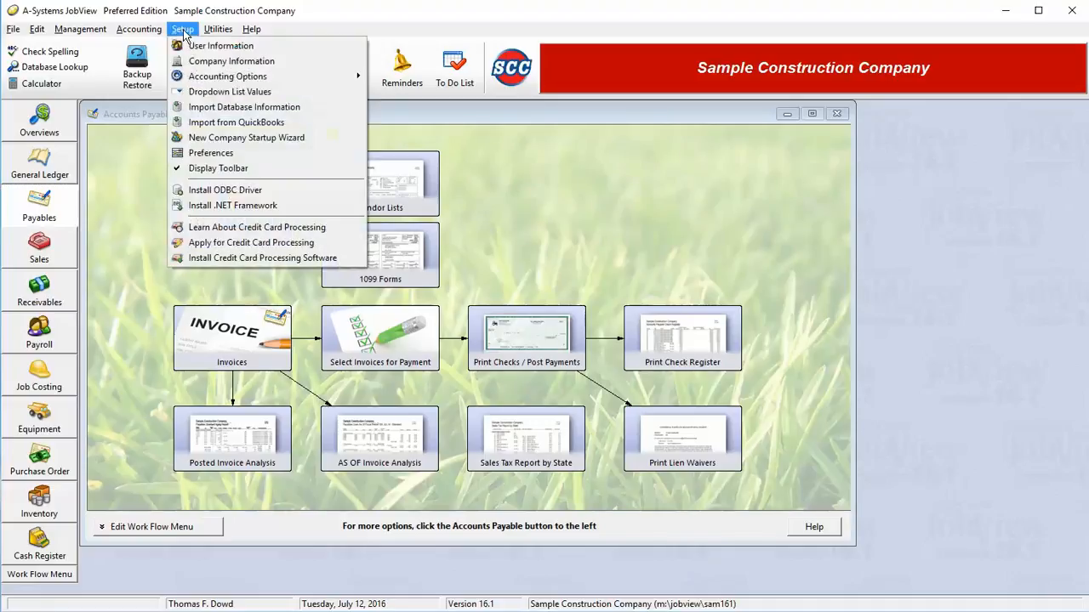
Set the application menu style to Permanent in Preferences and save.
click(210, 154)
click(197, 132)
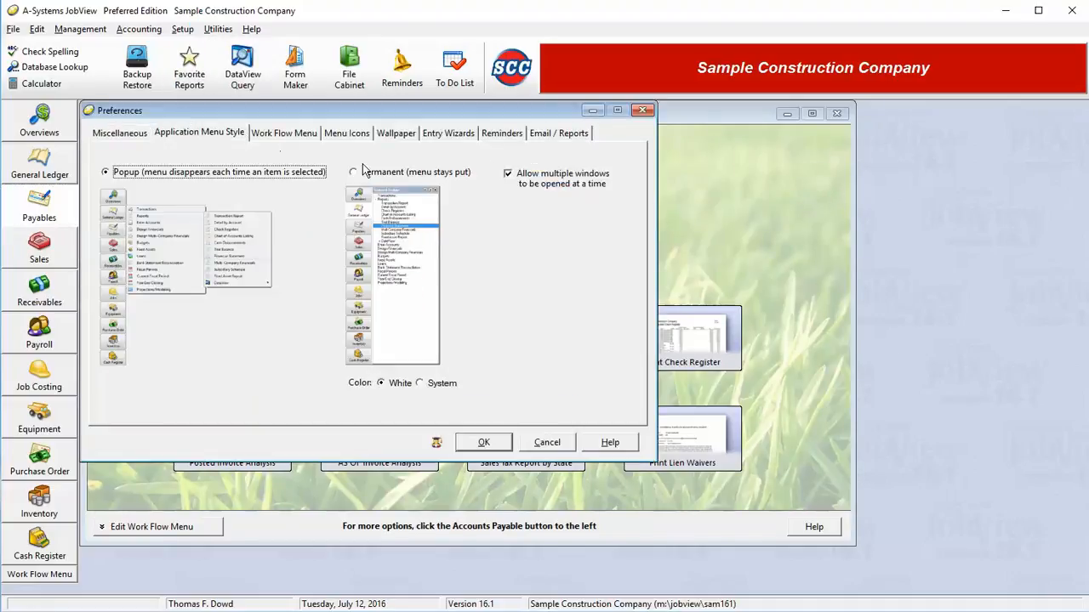
click(375, 172)
click(483, 442)
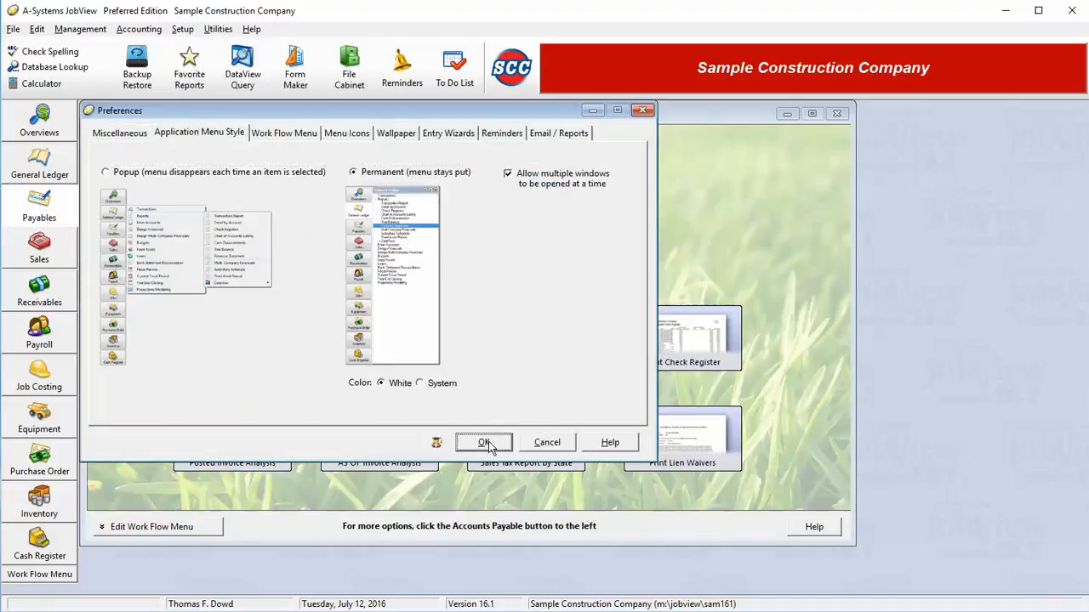
Show Accounts Payable in the side panel and select Vendors, Void Checks and Void Invoices.
click(28, 208)
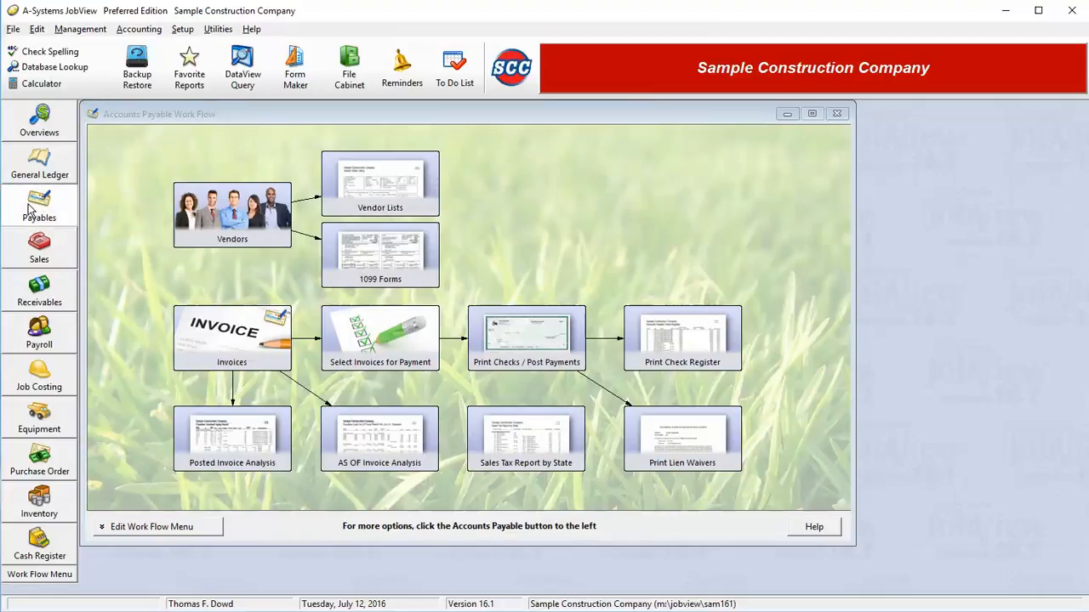
click(32, 209)
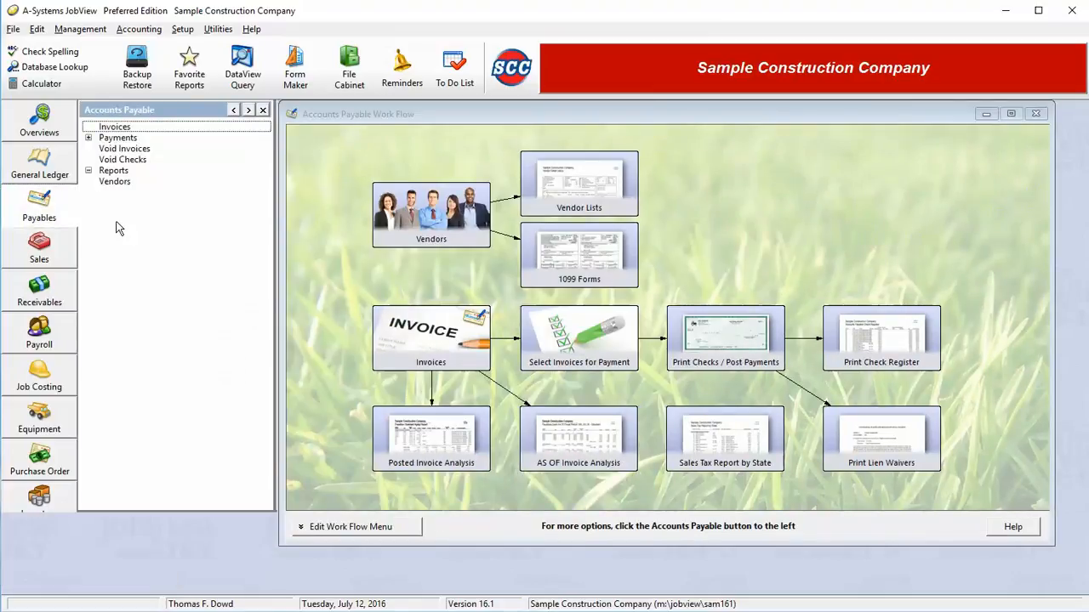
click(136, 182)
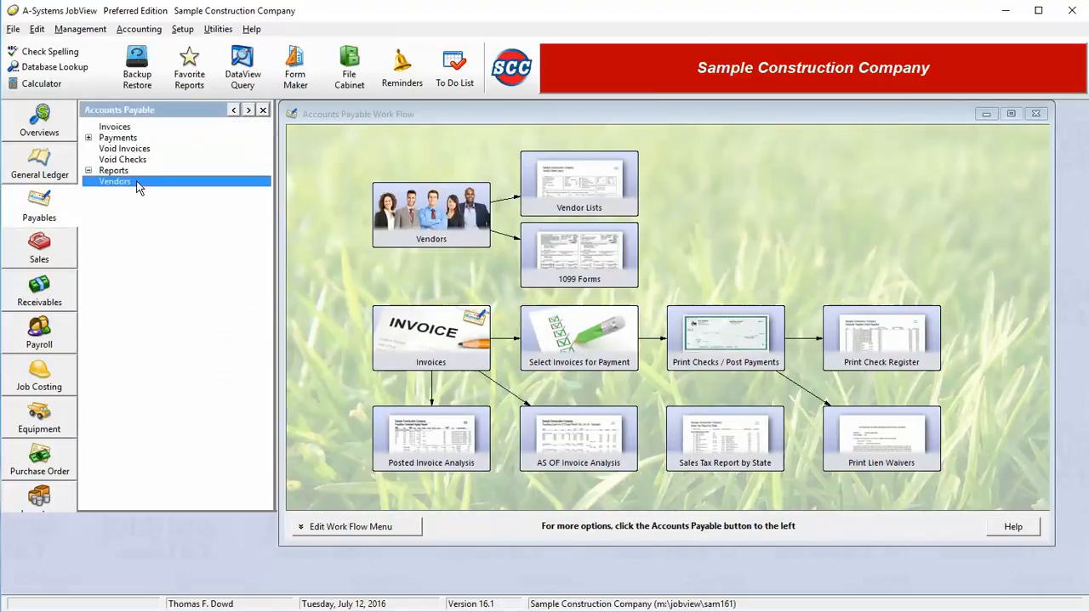
click(142, 161)
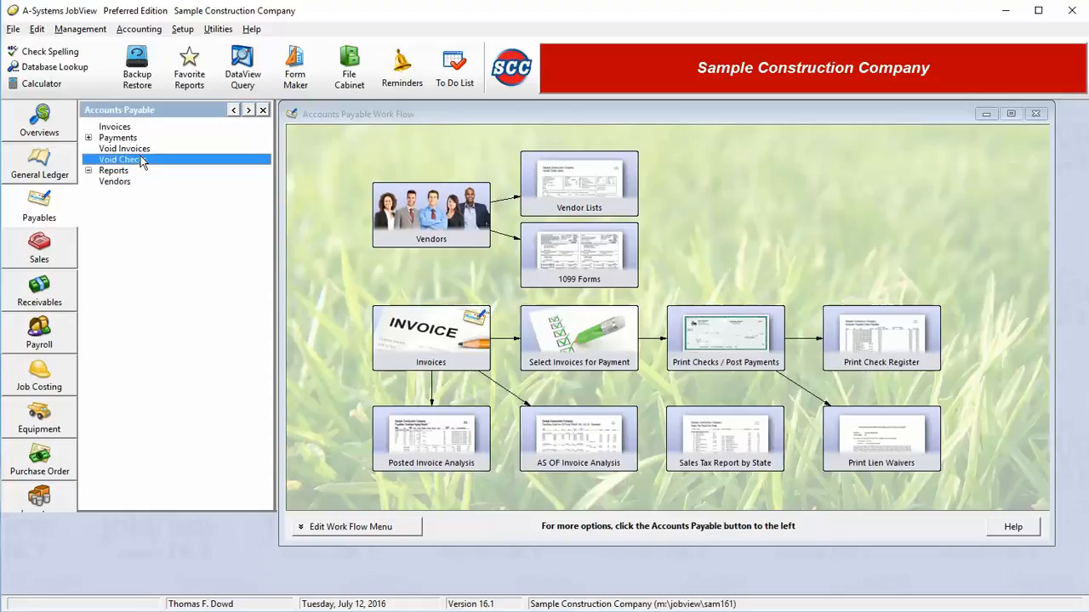
click(142, 150)
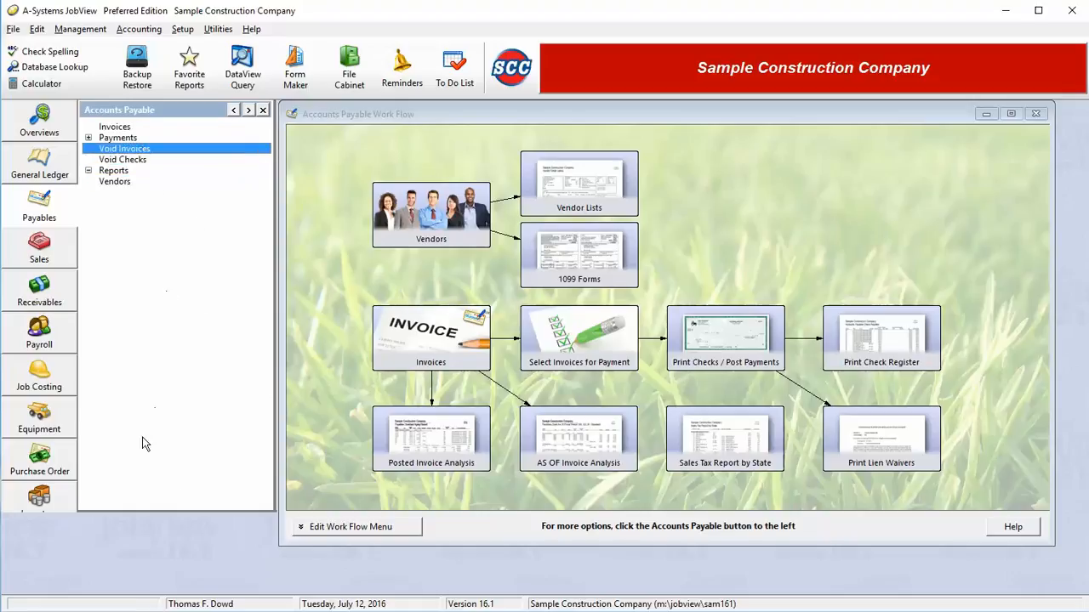
Reopen Preferences on the Work Flow Menu settings, with Most Recent default and Grass wallpaper.
click(183, 29)
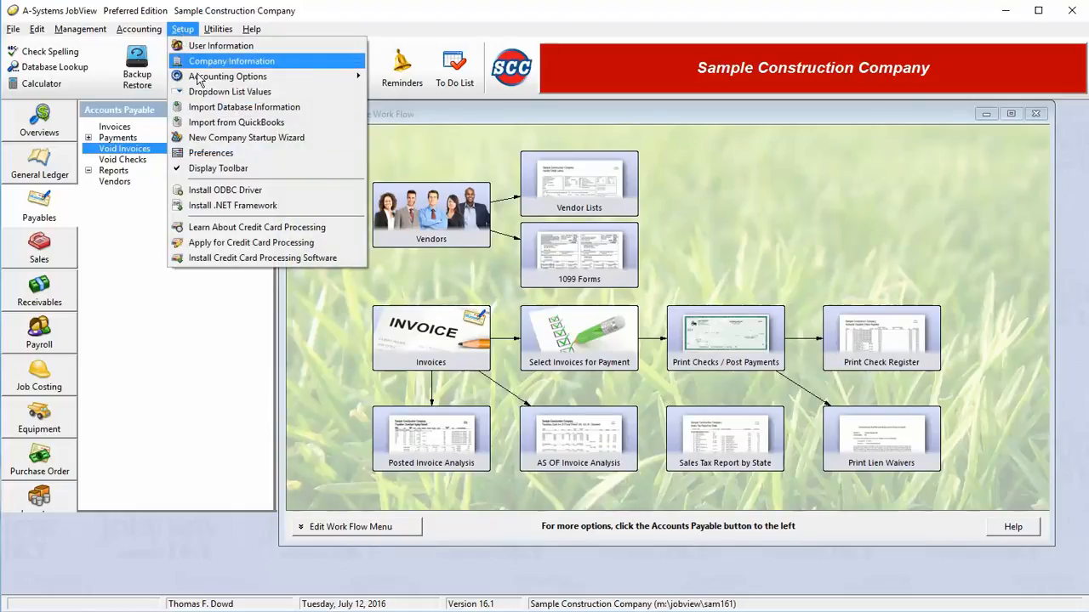
click(242, 153)
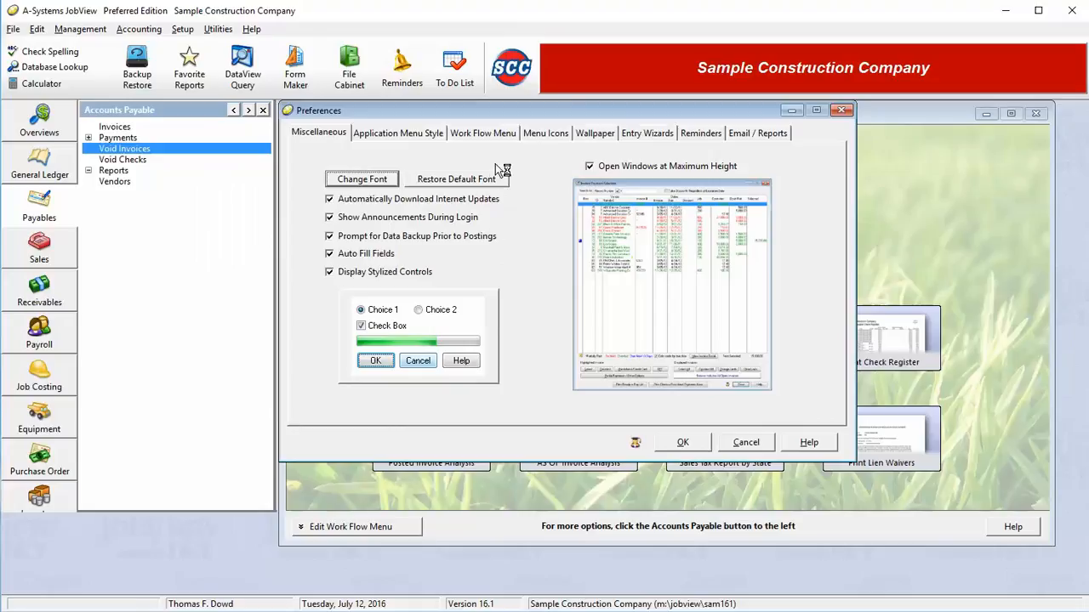
click(475, 136)
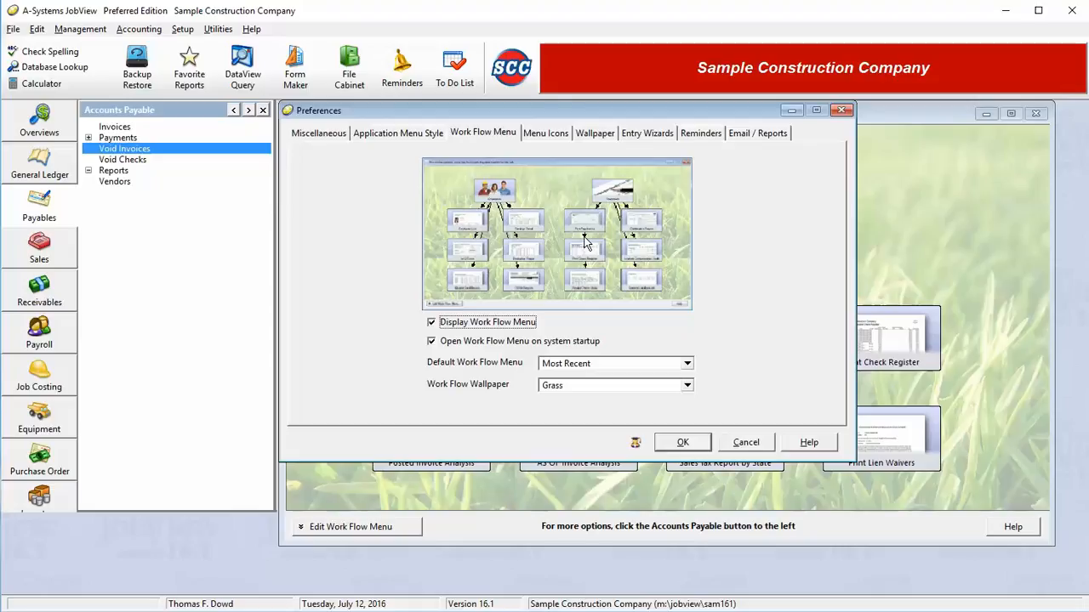
double_click(483, 347)
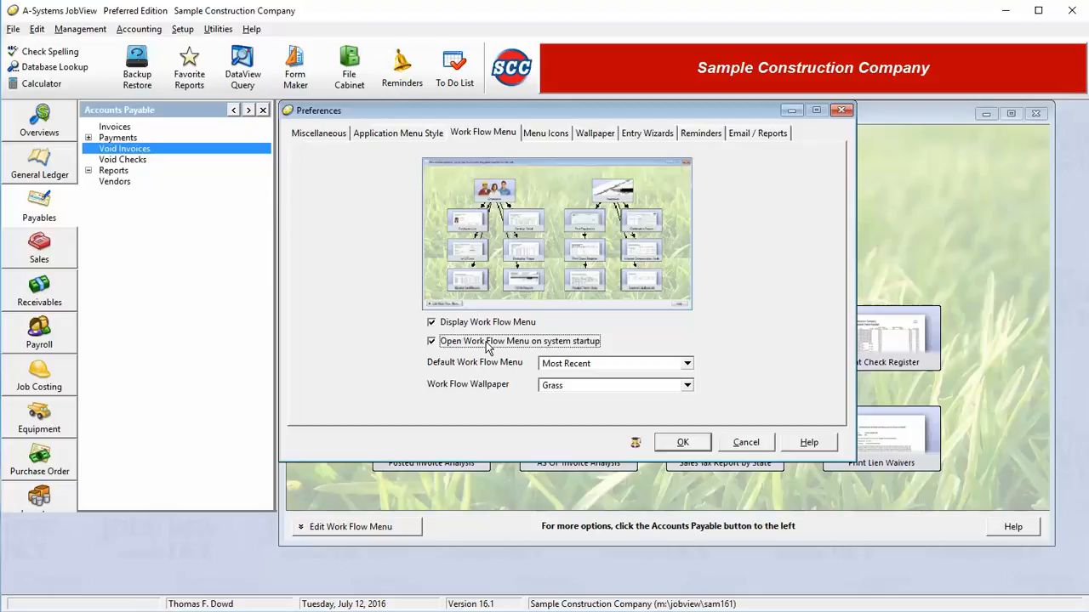
click(582, 362)
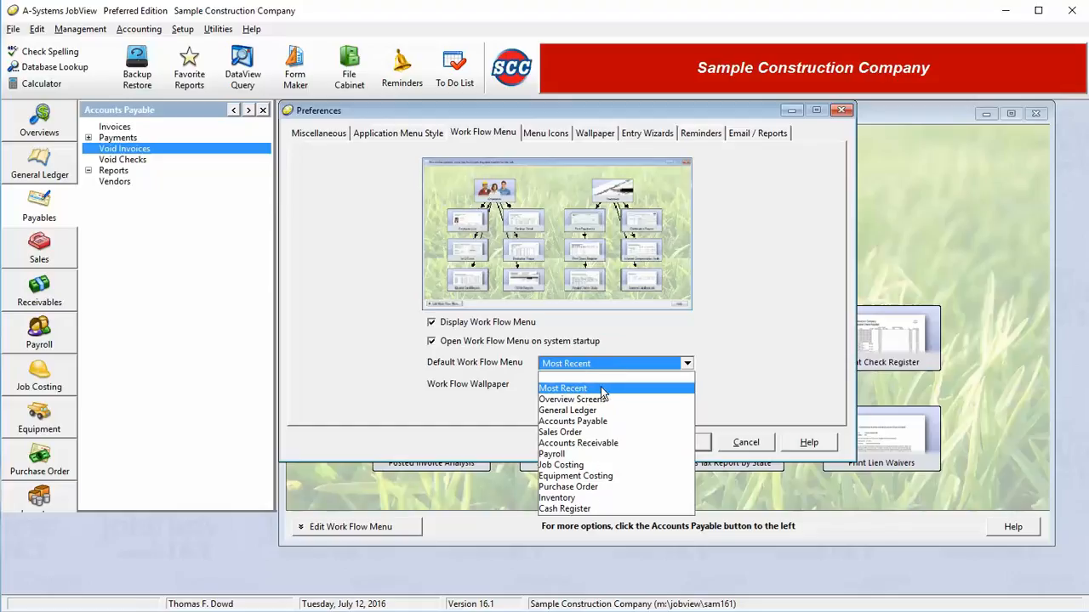
click(591, 392)
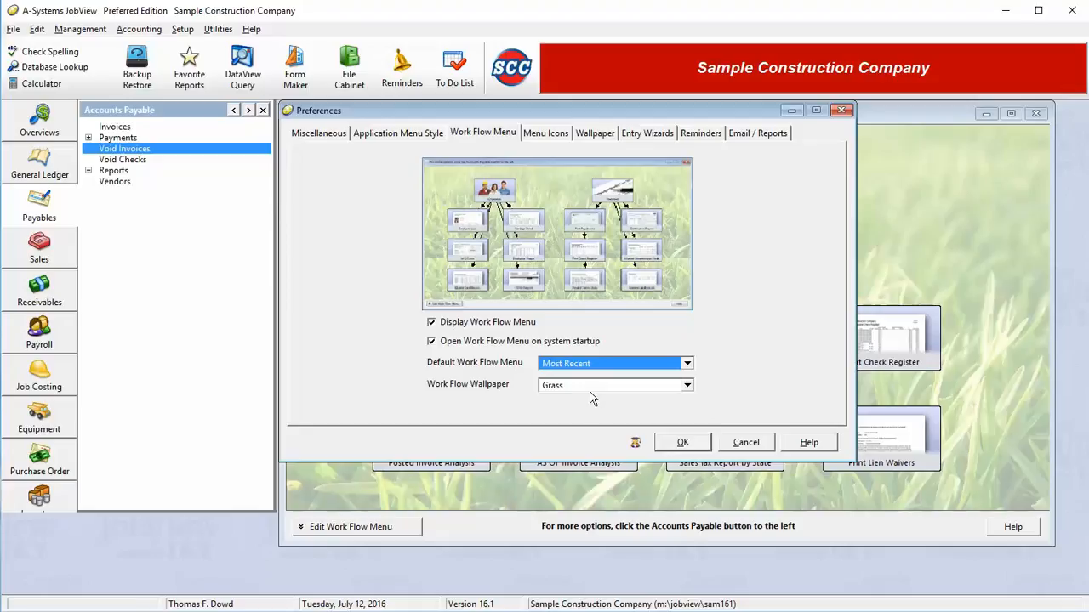
Preview the Woodgrain and Random work flow wallpapers, then set it back to Grass.
click(633, 387)
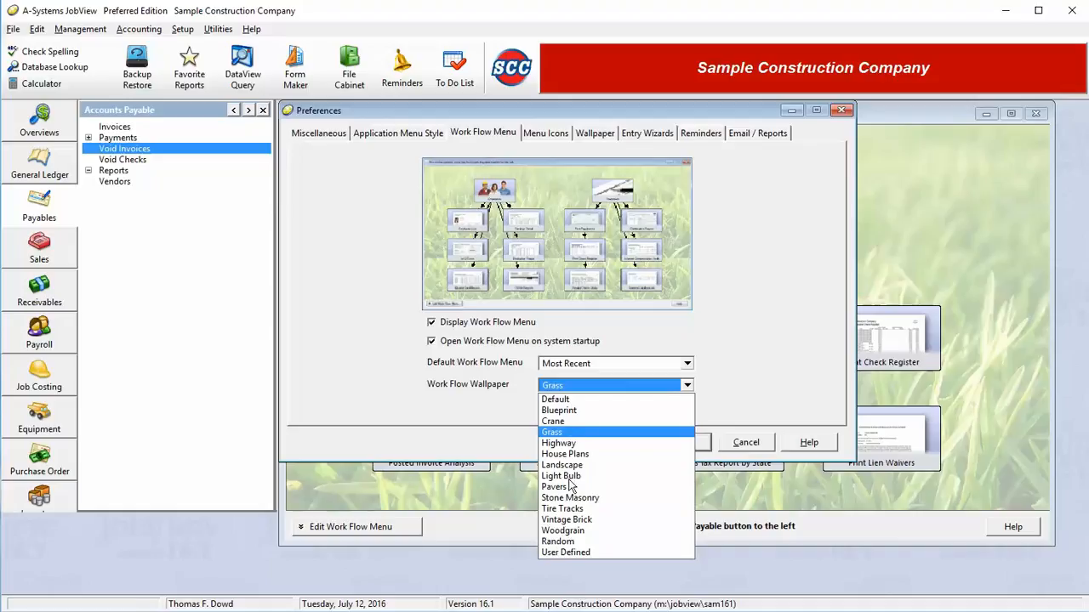
click(568, 533)
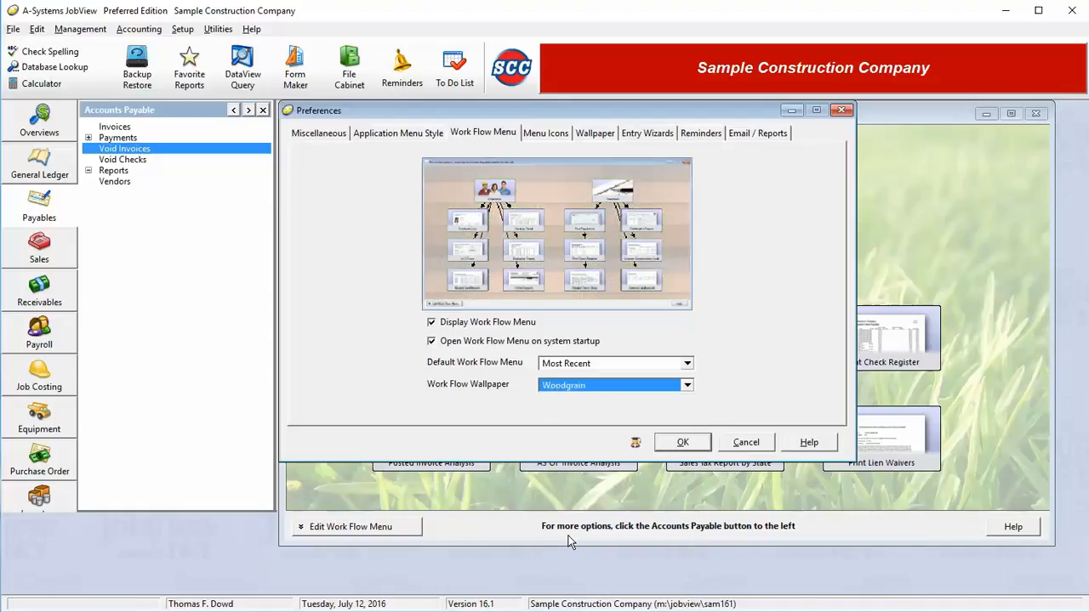
click(616, 389)
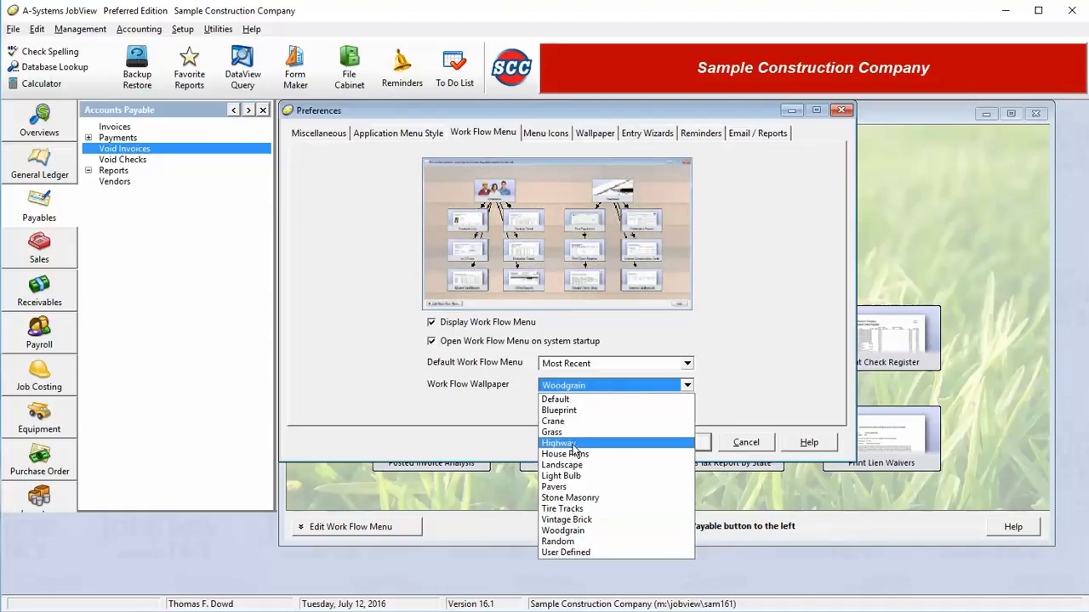
click(562, 541)
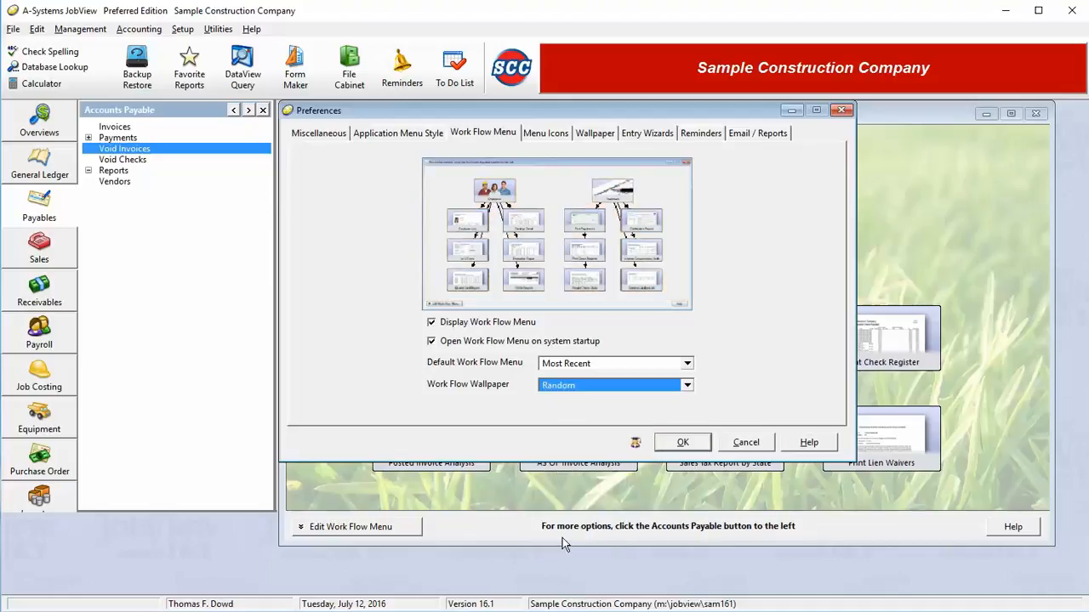
click(588, 388)
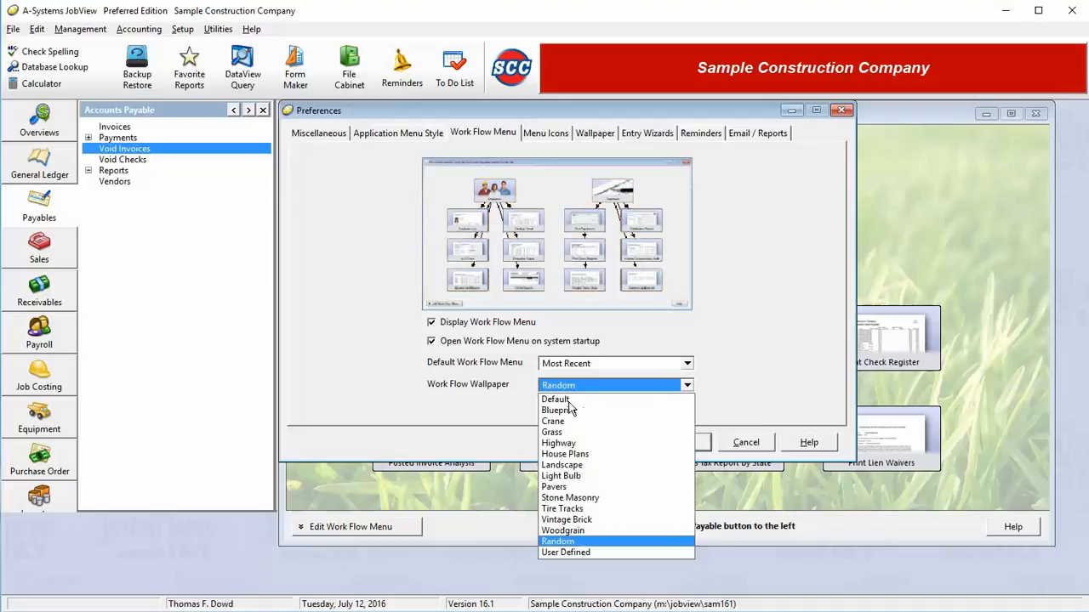
click(570, 432)
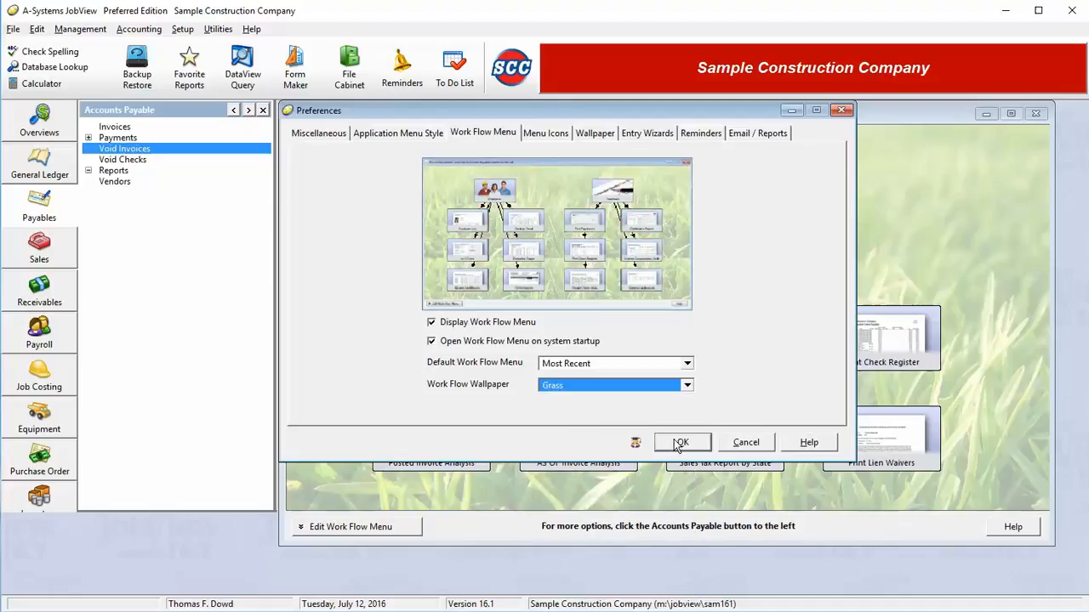
click(549, 132)
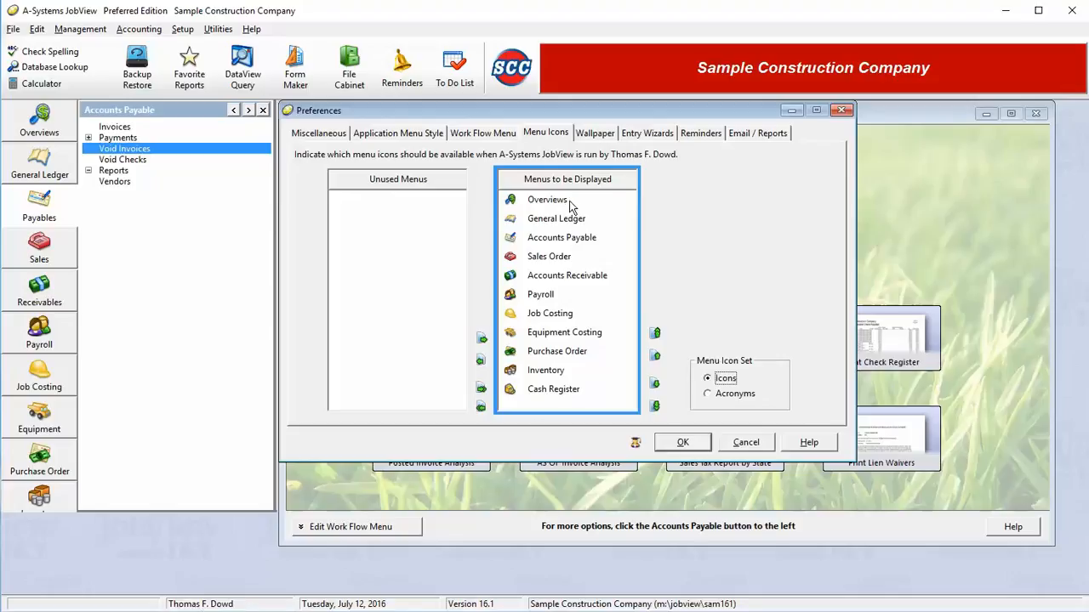
Move Payroll and Purchase Order to Unused Menus and save the preferences.
double_click(540, 295)
double_click(554, 333)
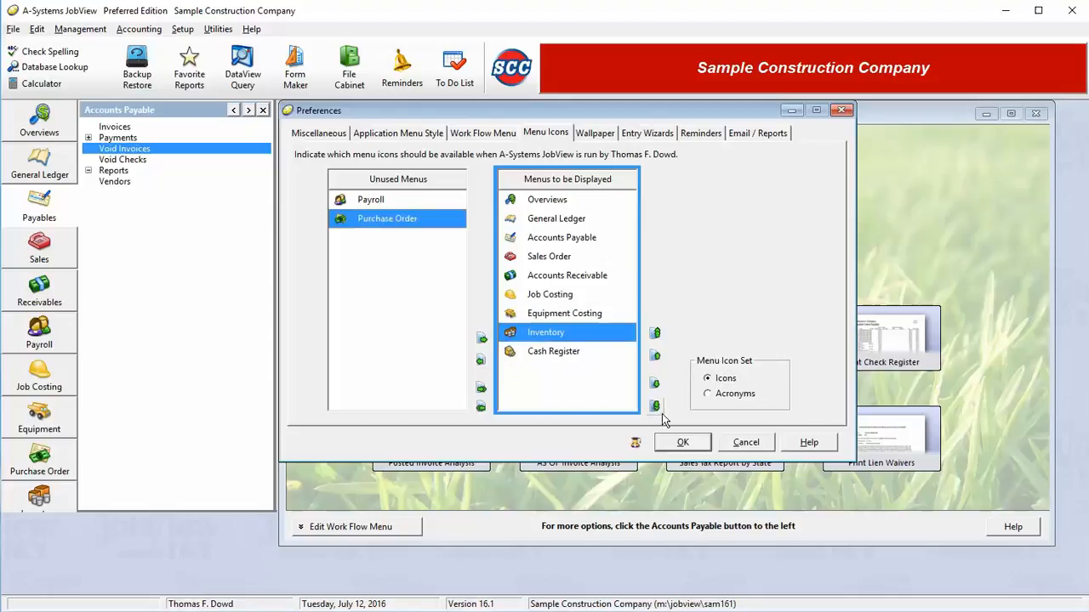
click(681, 443)
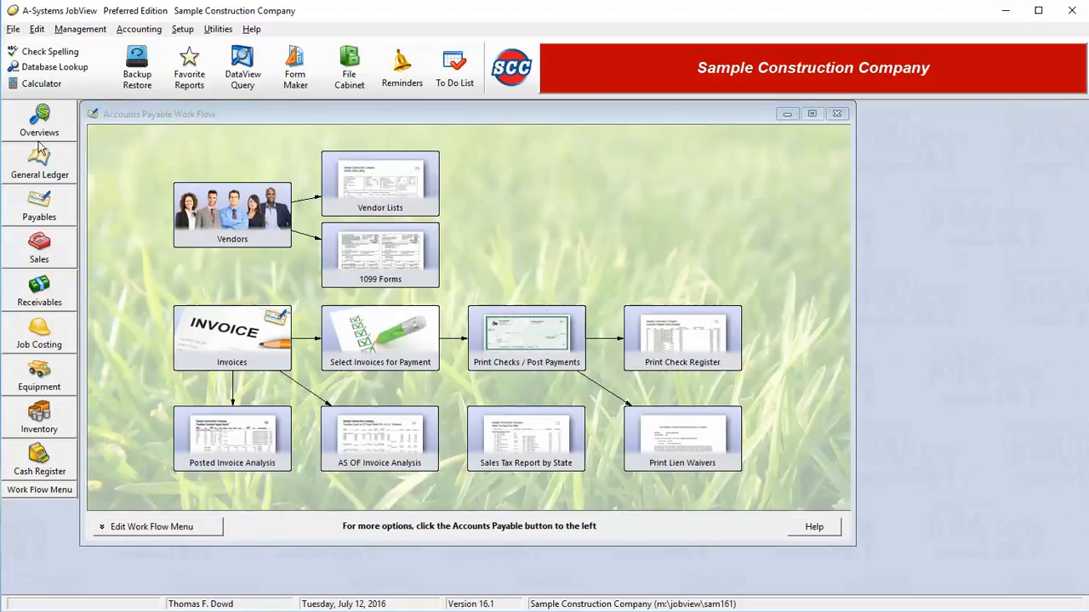
In Menu Icons preferences, move Cash Register up the list and back to the bottom.
click(182, 29)
click(234, 157)
click(346, 137)
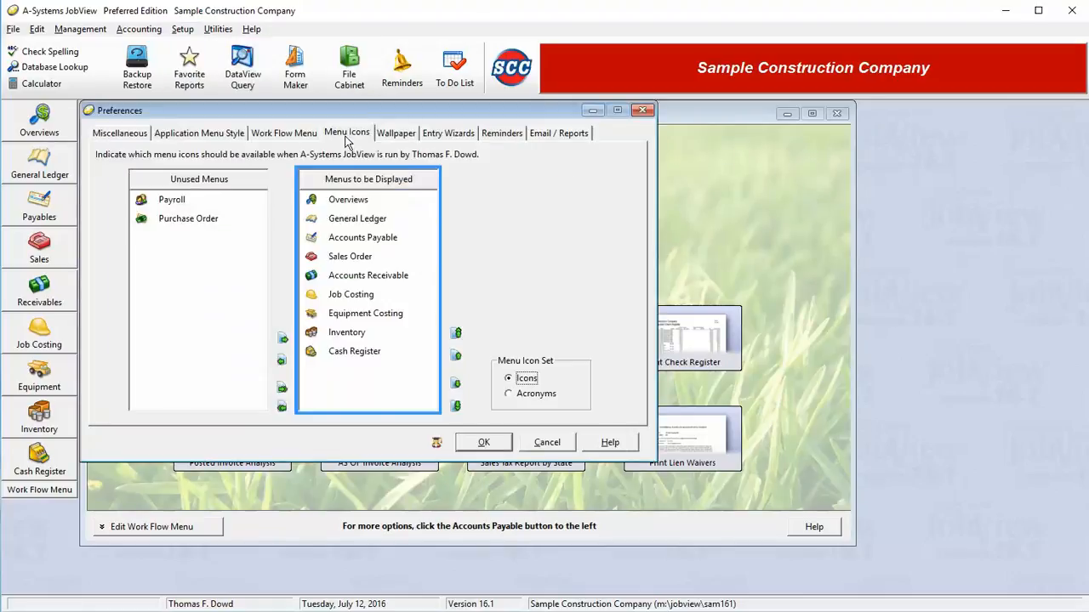
click(349, 344)
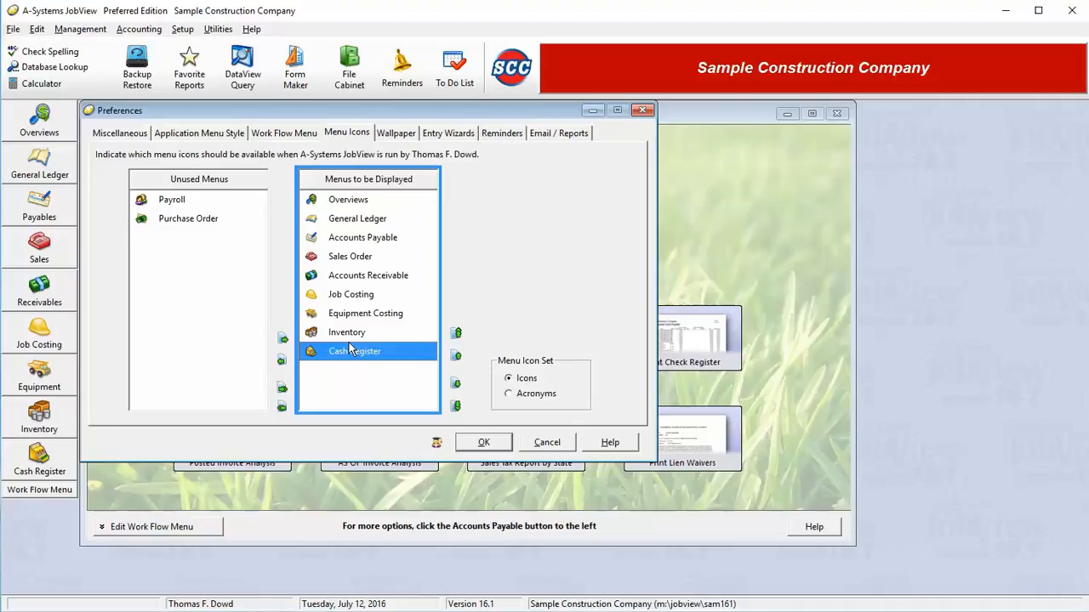
click(457, 359)
click(456, 357)
click(455, 358)
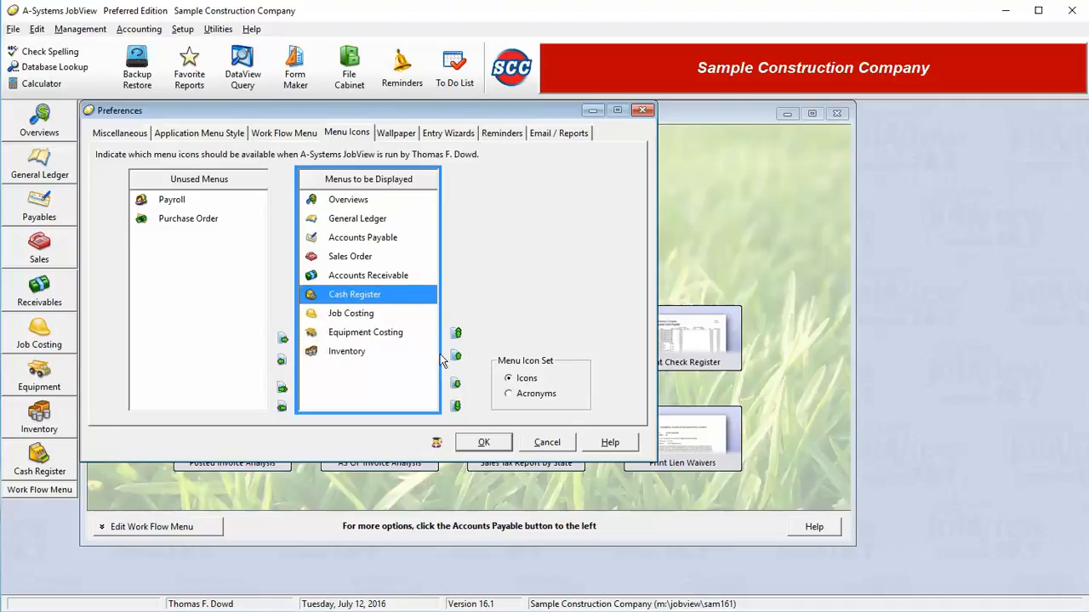
click(456, 384)
click(456, 383)
click(456, 384)
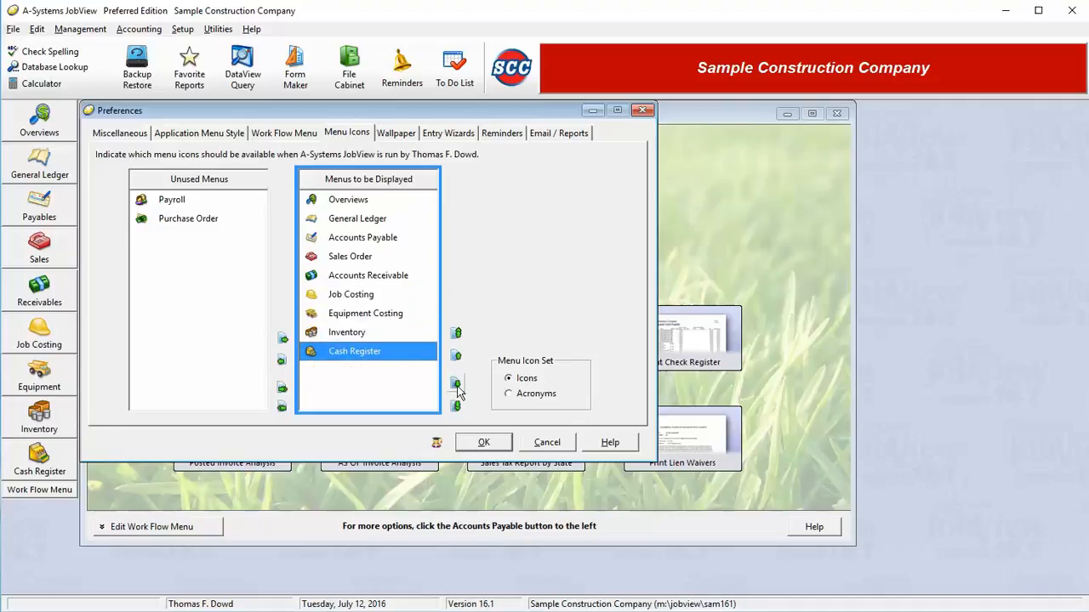
Switch the menu display to Acronyms, then back to Icons.
click(532, 396)
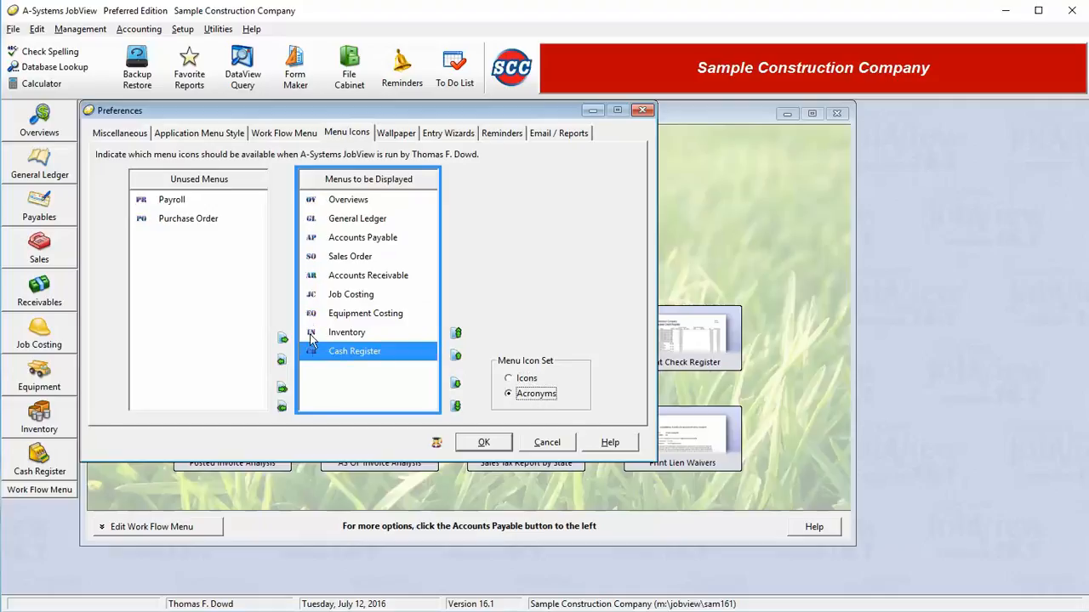
click(508, 393)
click(509, 379)
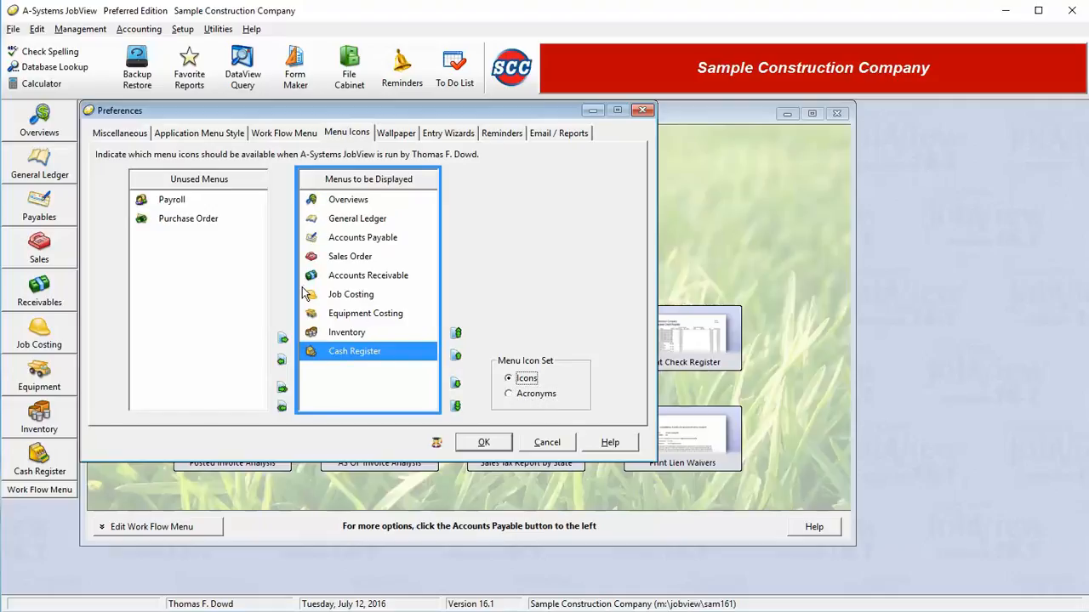
click(404, 136)
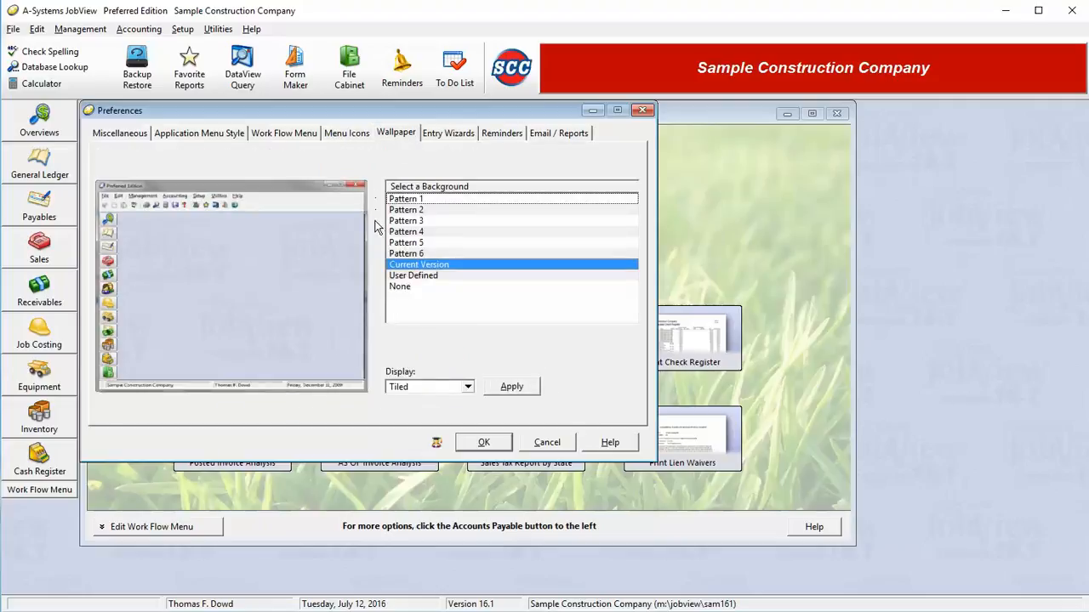
Preview background Patterns 1 through 4, then keep Current Version as the wallpaper.
click(457, 201)
click(457, 212)
click(456, 222)
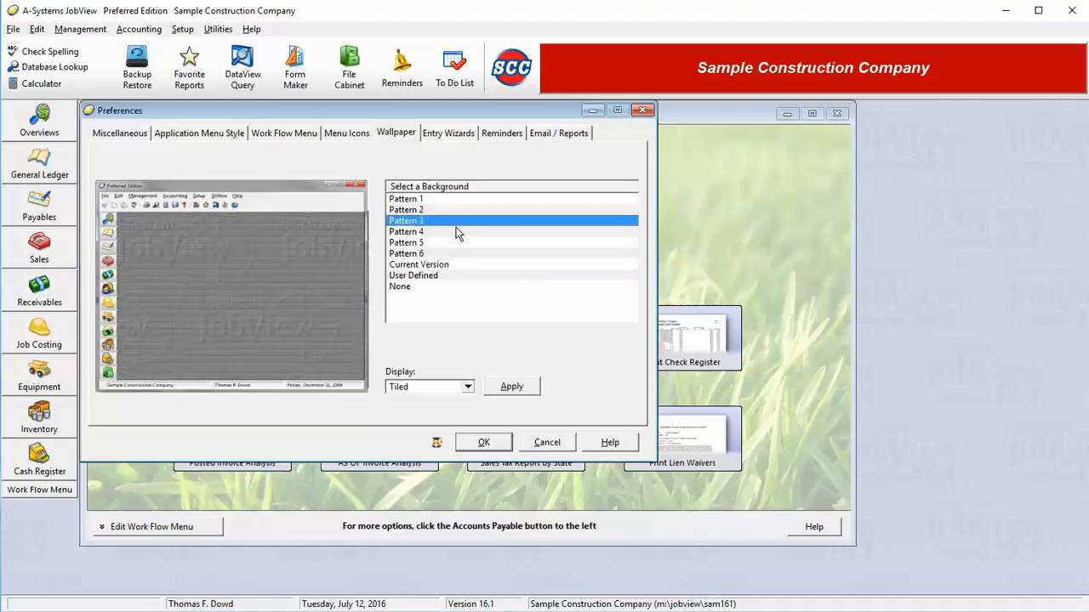
click(453, 233)
click(452, 265)
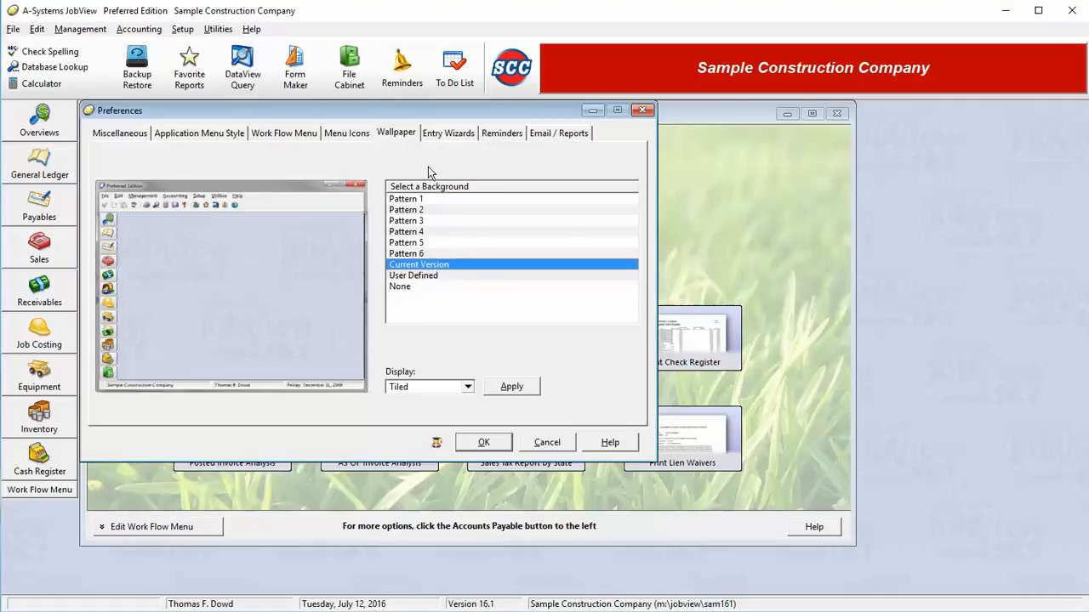
click(455, 136)
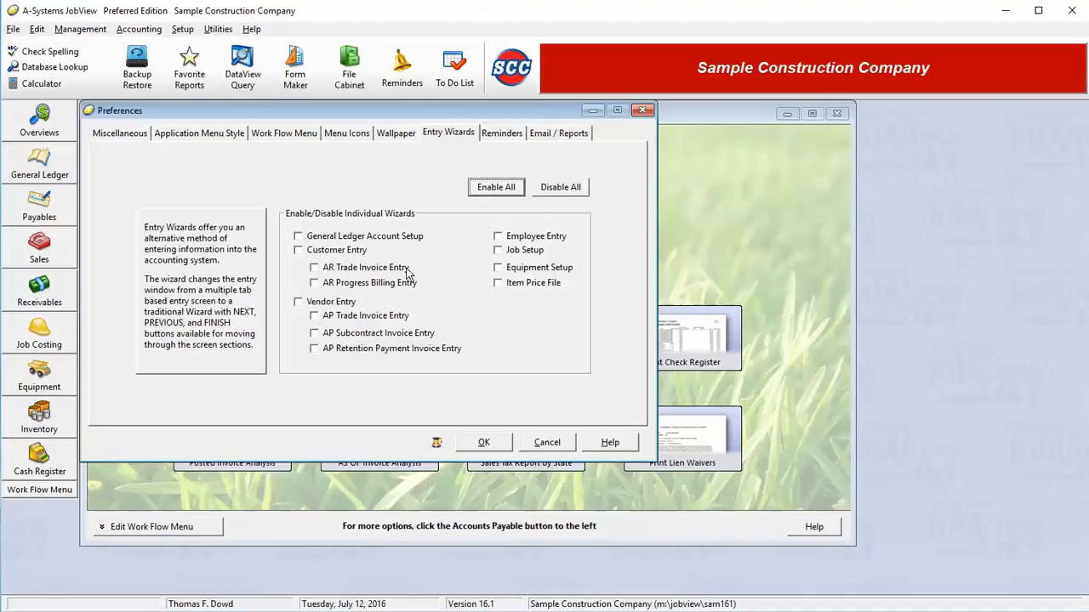
Show the Reminders settings and select the Accounts Payable Invoices to Pay reminder.
click(502, 134)
click(341, 174)
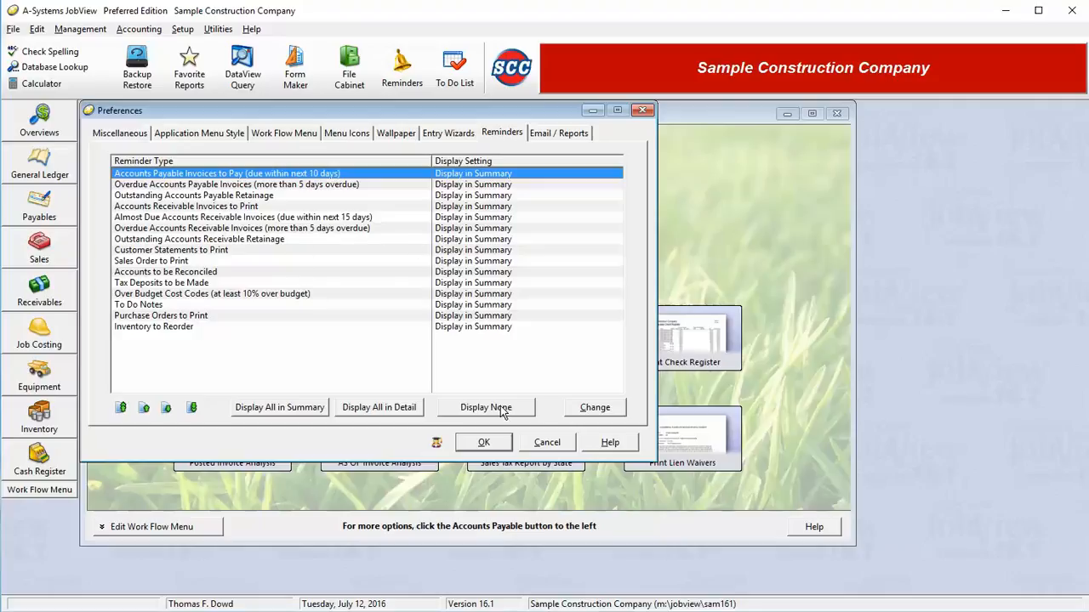
Review the Invoices to Pay reminder options and accept them unchanged, keeping Display in Summary.
click(583, 409)
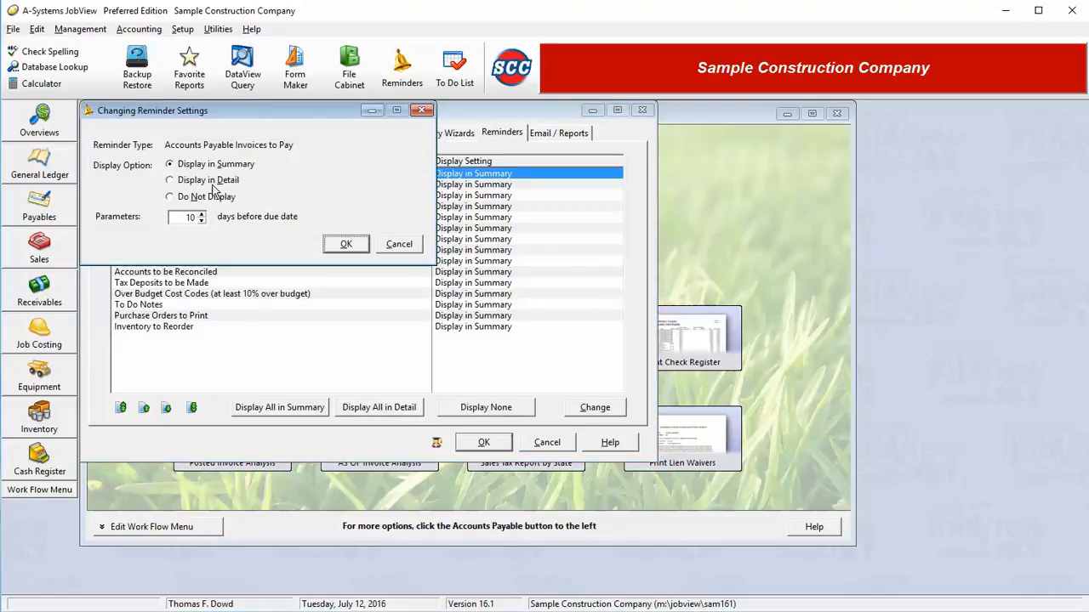
click(347, 244)
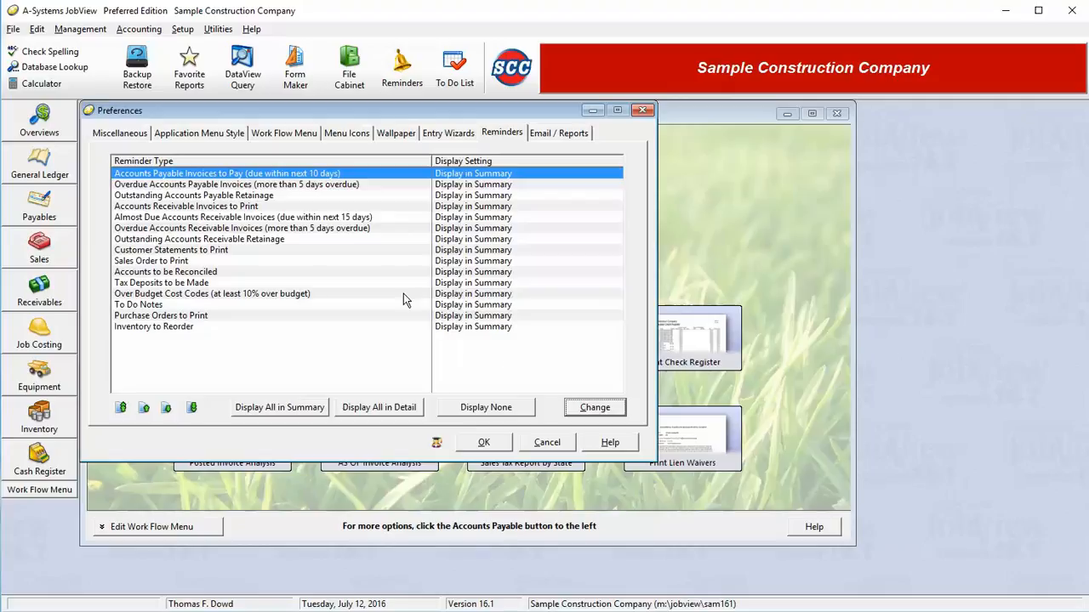
click(575, 132)
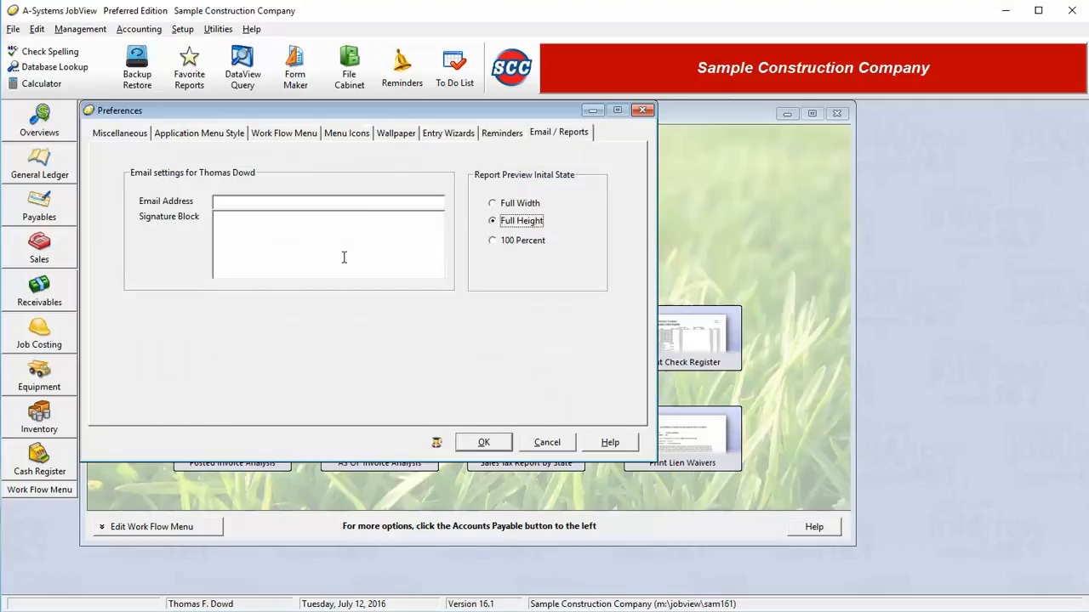
Enter the user's email address and a two-line signature: 'Thanks' followed by the user's name.
click(288, 203)
text(gom)
text(@)
key(BackSpace)
key(BackSpace)
key(BackSpace)
key(BackSpace)
key(Tab)
text(Thanks)
key(Return)
text(Tom)
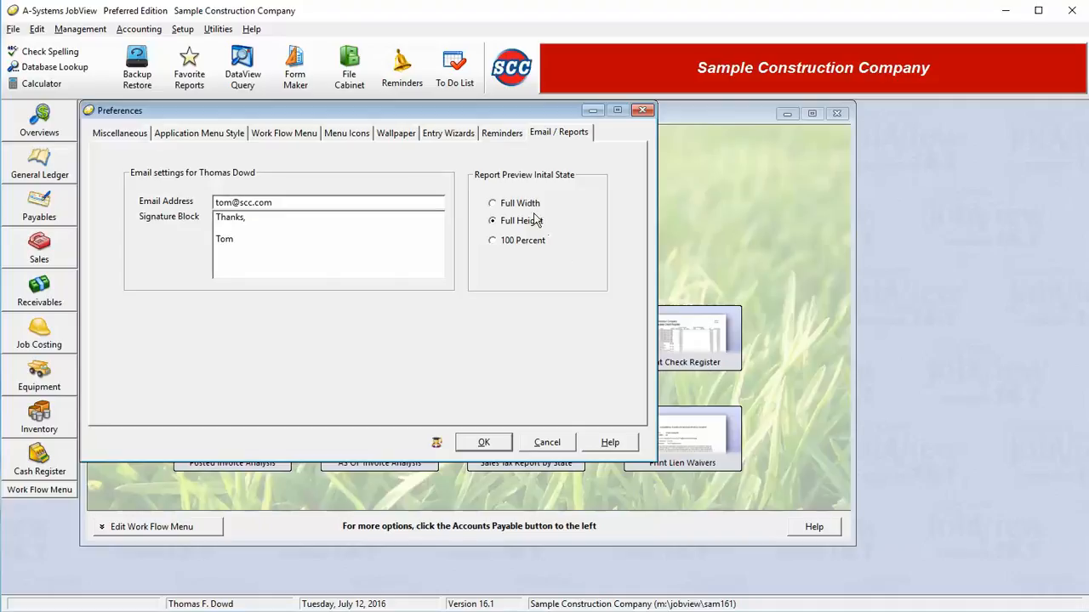
Compare the 100 Percent and Full Width previews, keep Full Height, and save the preferences.
click(532, 240)
click(533, 224)
click(534, 240)
click(533, 224)
click(513, 208)
click(517, 220)
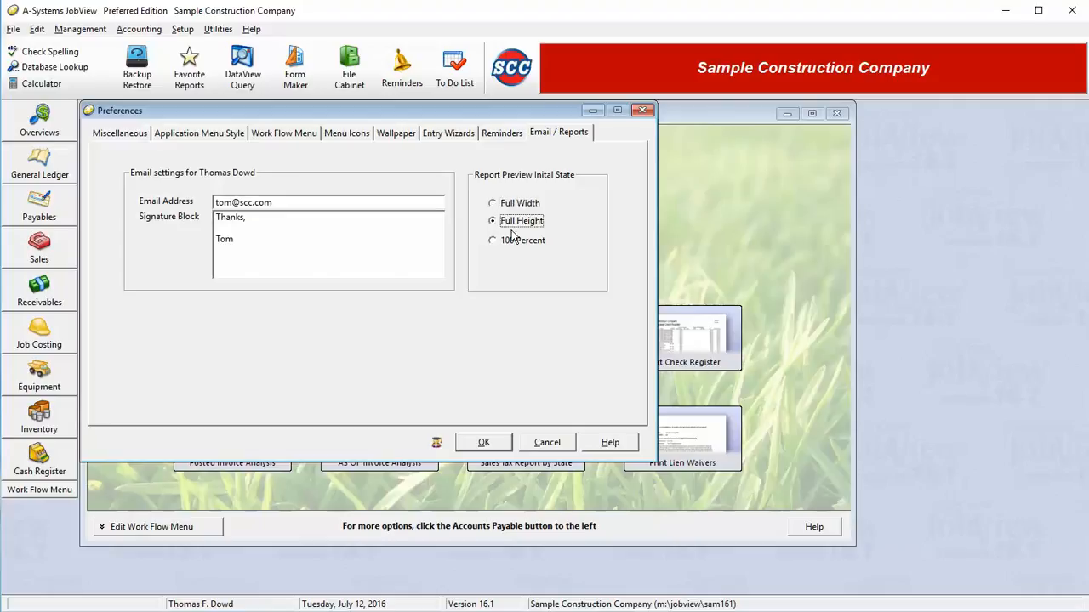
click(484, 444)
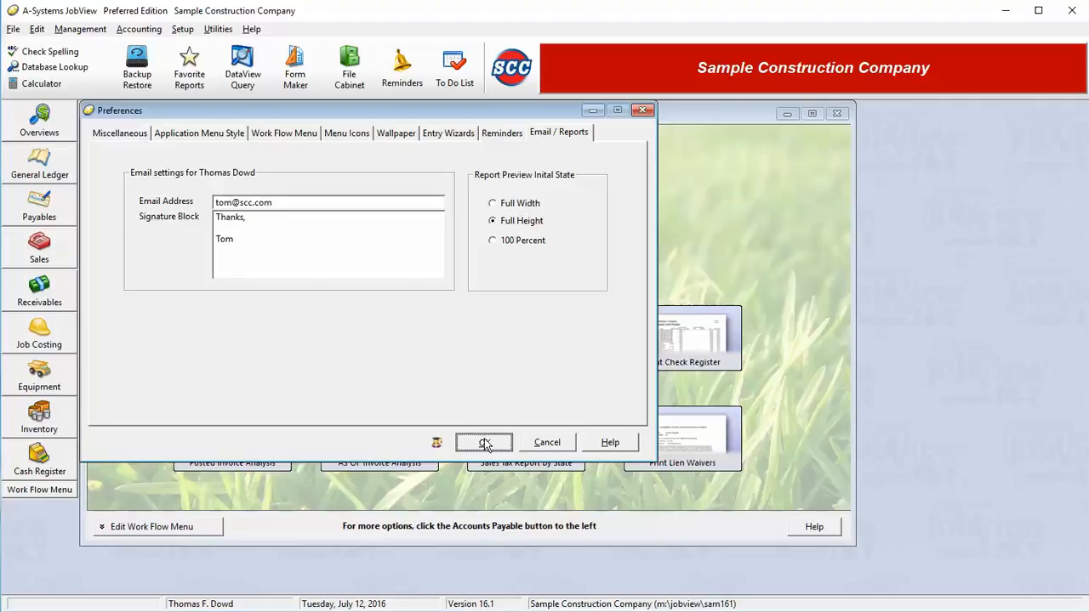